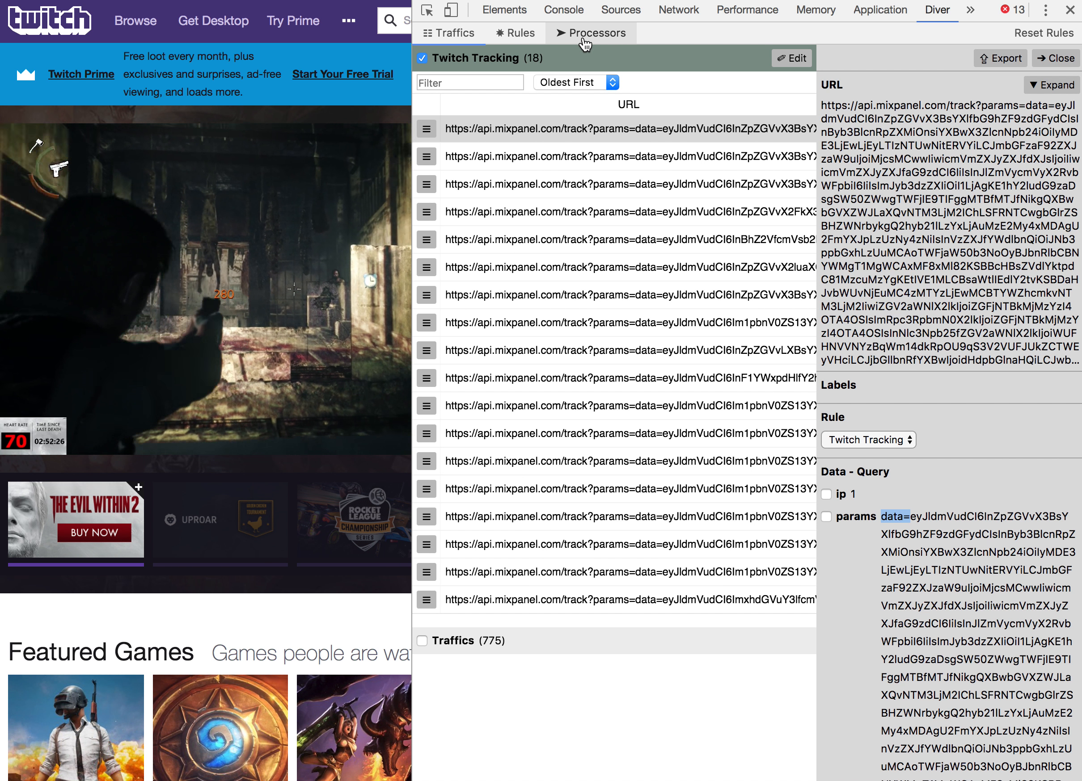
left_click(584, 44)
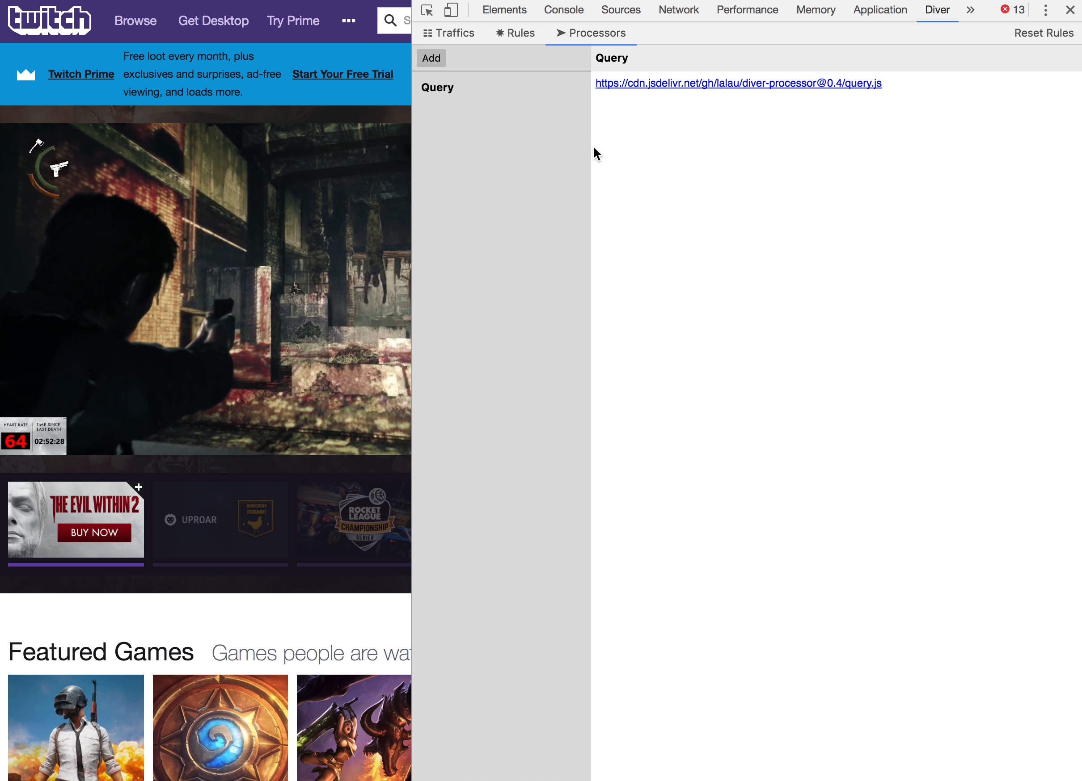
left_click(432, 60)
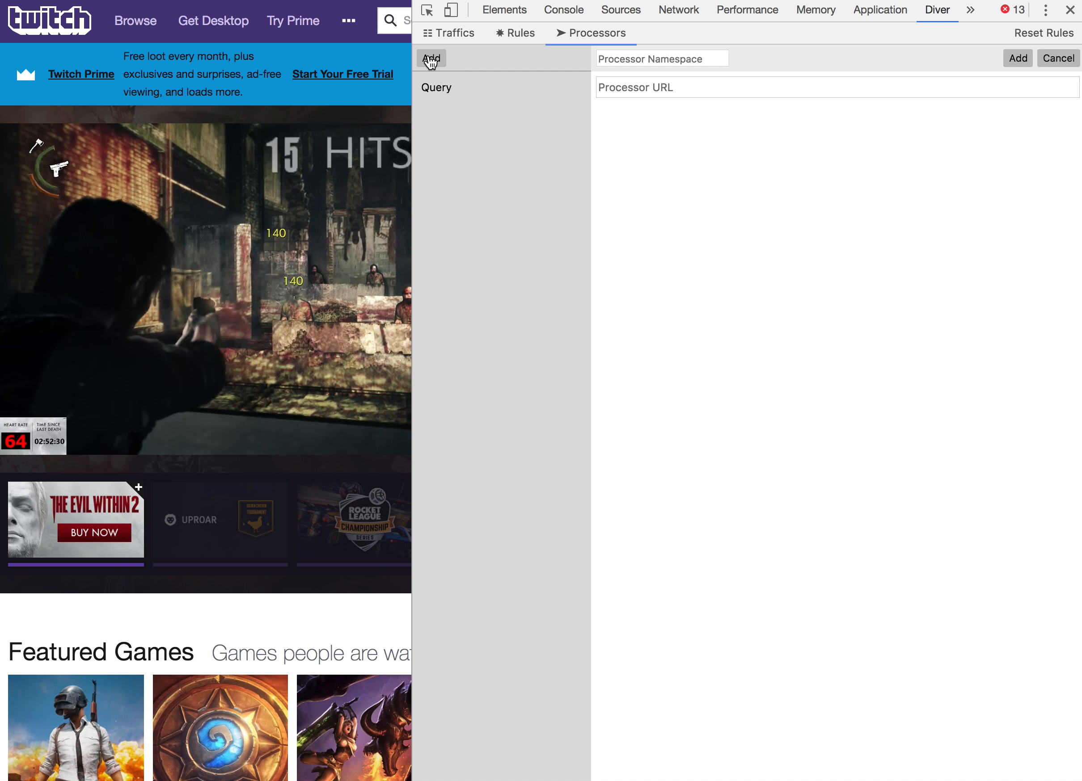
left_click(632, 81)
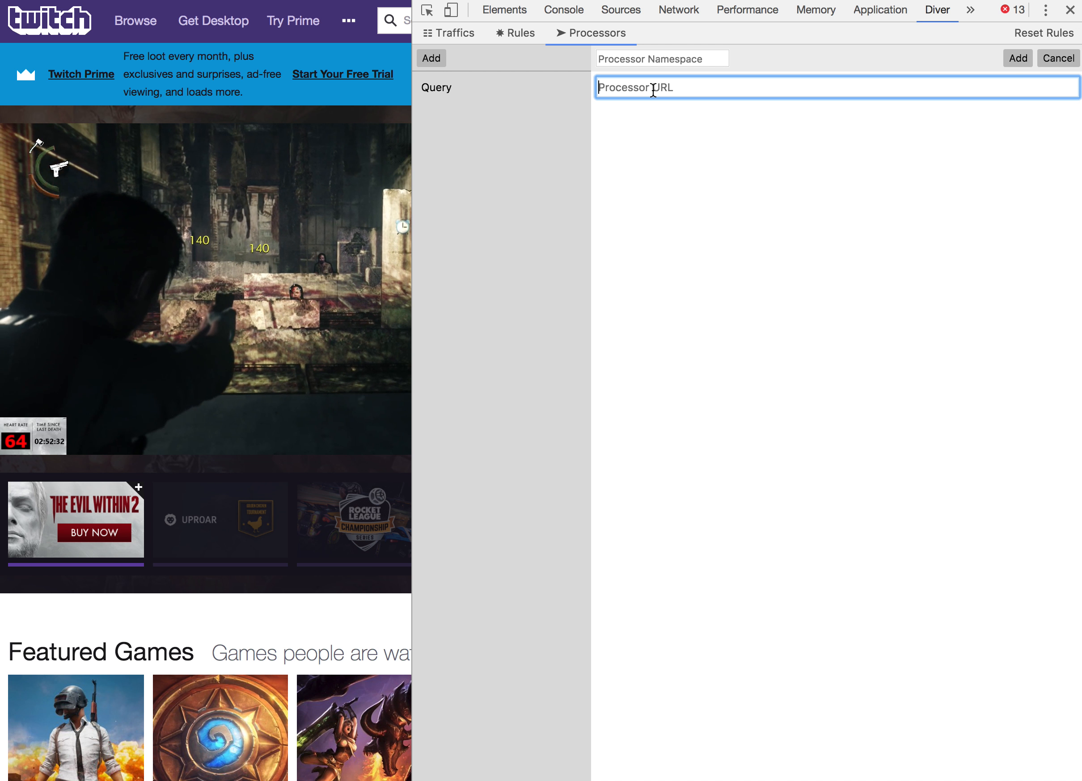
key("super+v")
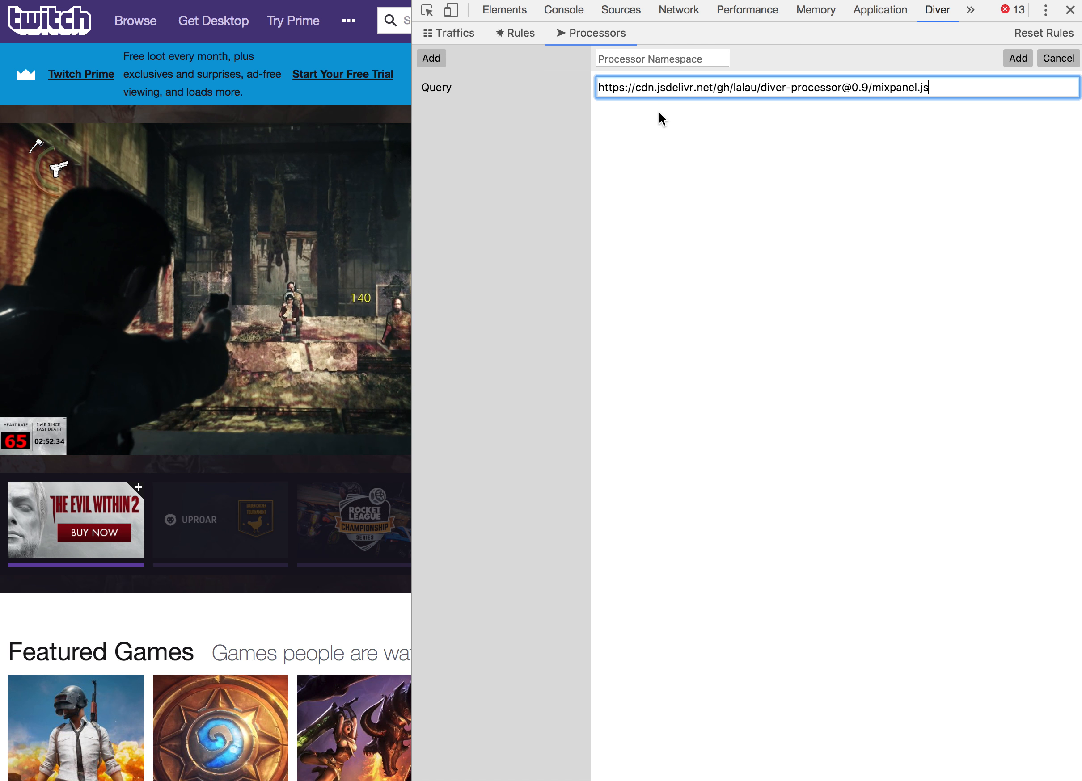
left_click(659, 112)
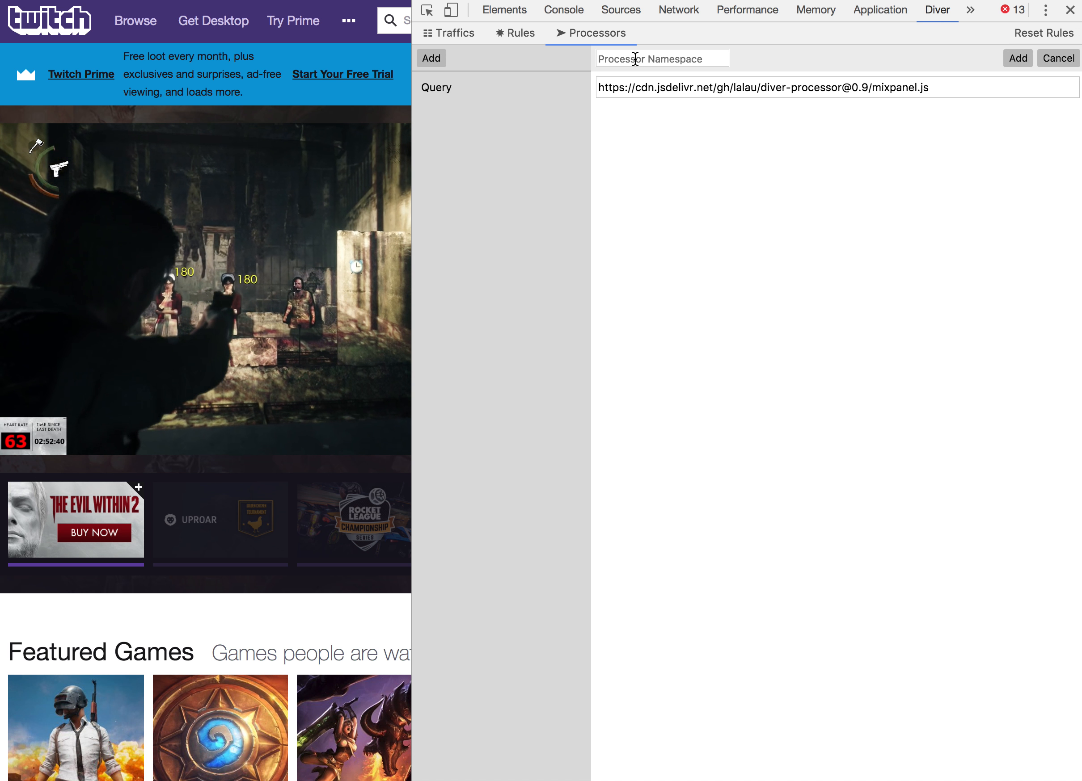
left_click(631, 58)
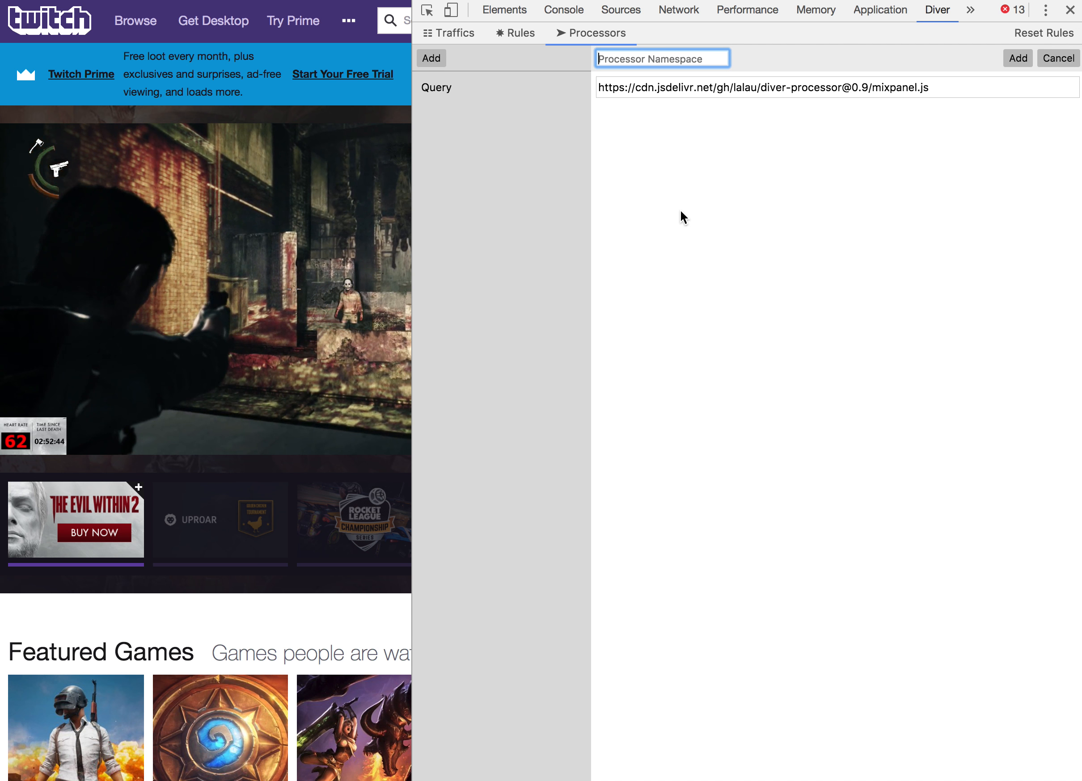
type("mi")
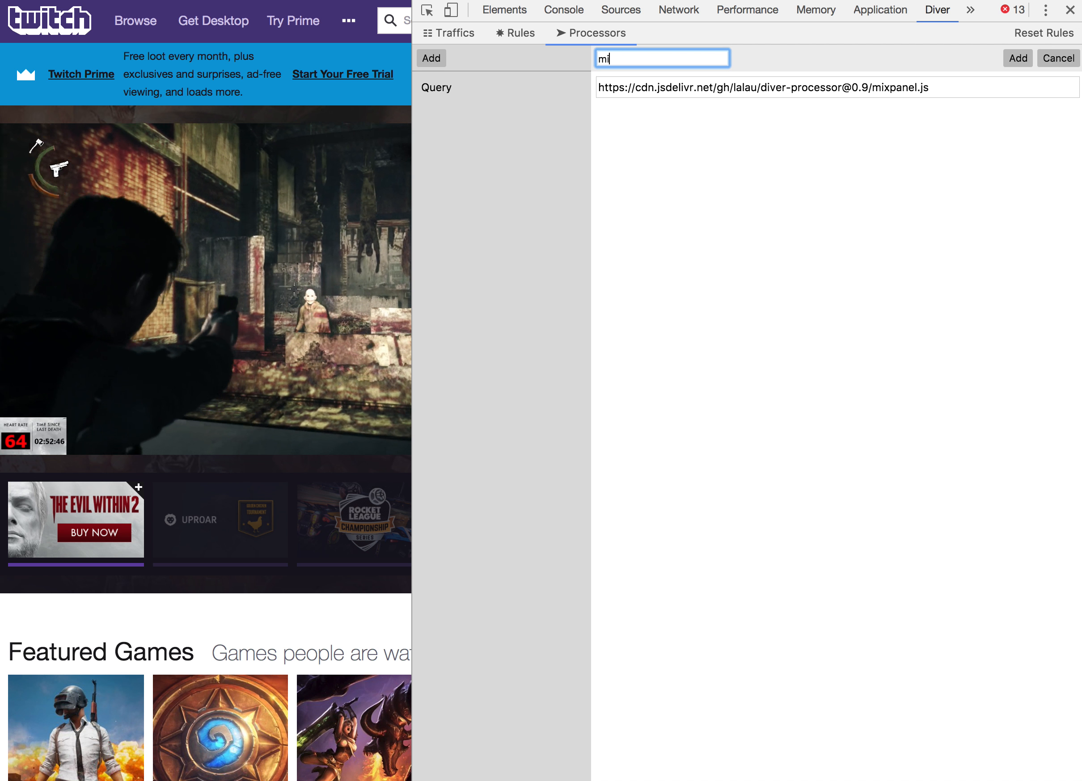
type("xpanel")
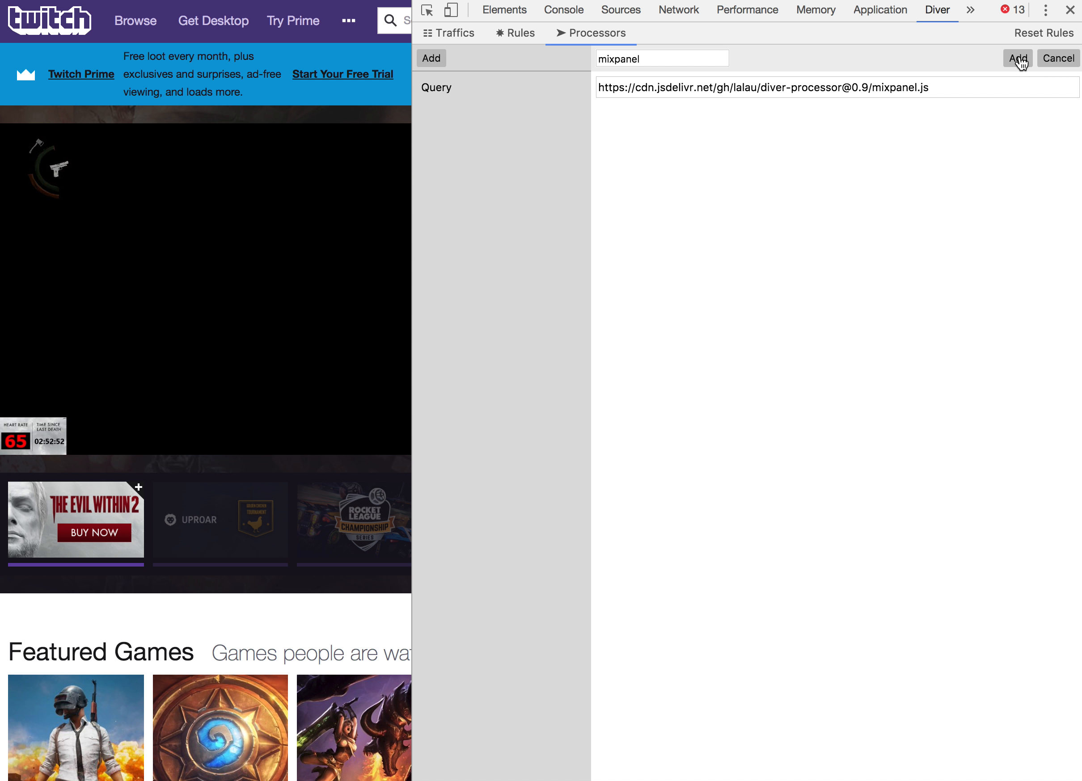
left_click(1018, 58)
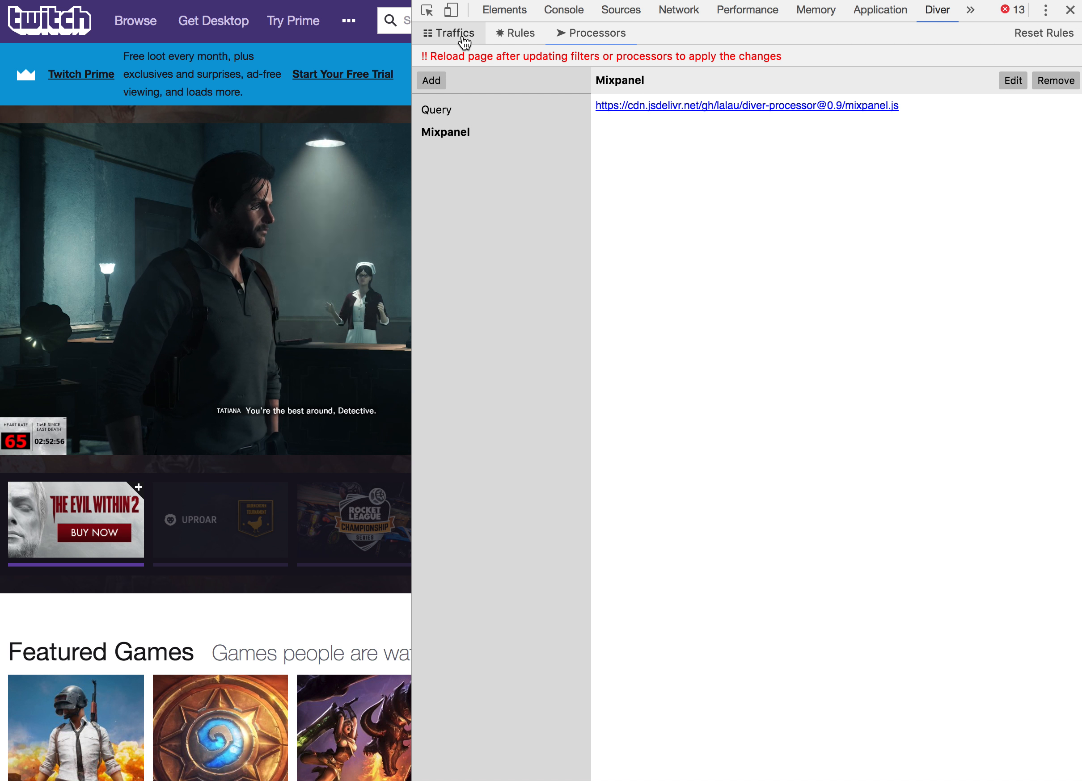
Replace the Query processor with the Mixpanel processor in the Twitch Tracking rule.
left_click(464, 39)
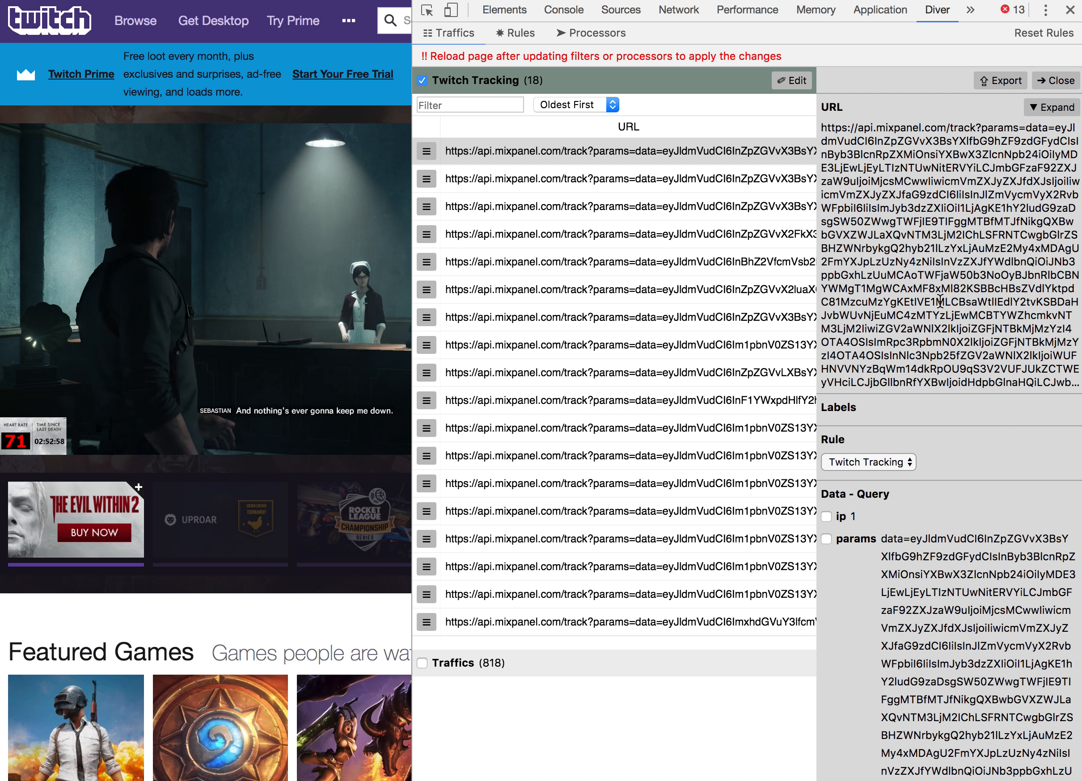
scroll(943, 420, "down", 2)
scroll(943, 416, "down", 1)
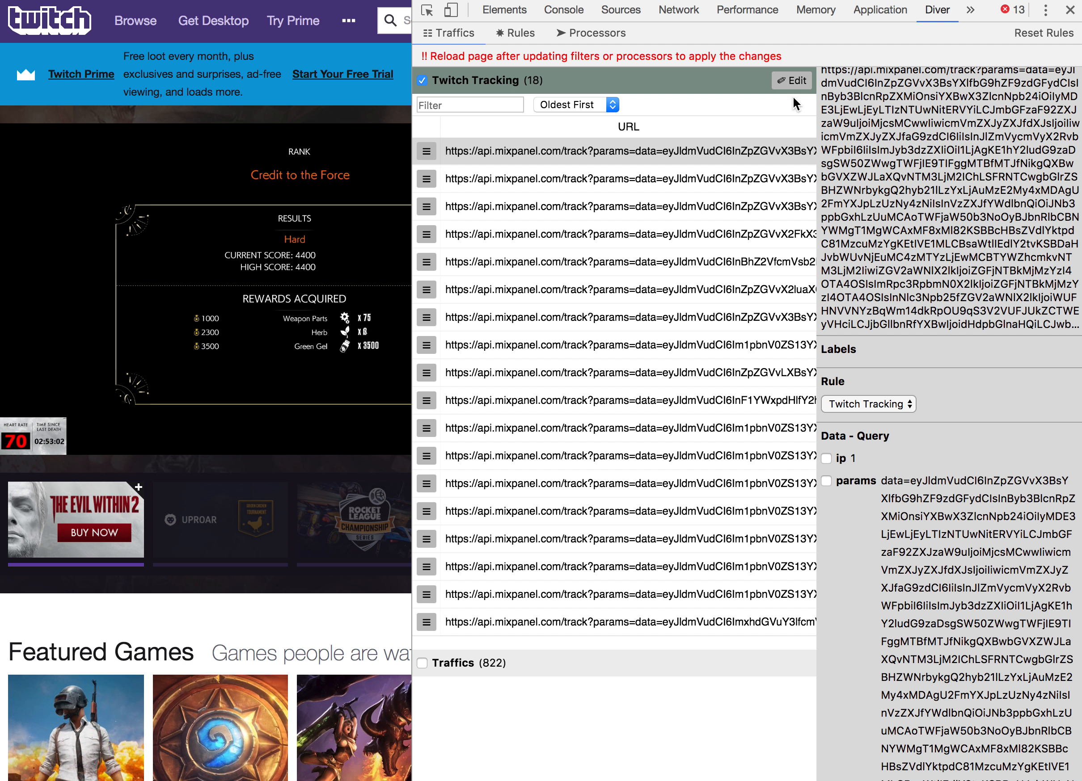
scroll(848, 119, "up", 2)
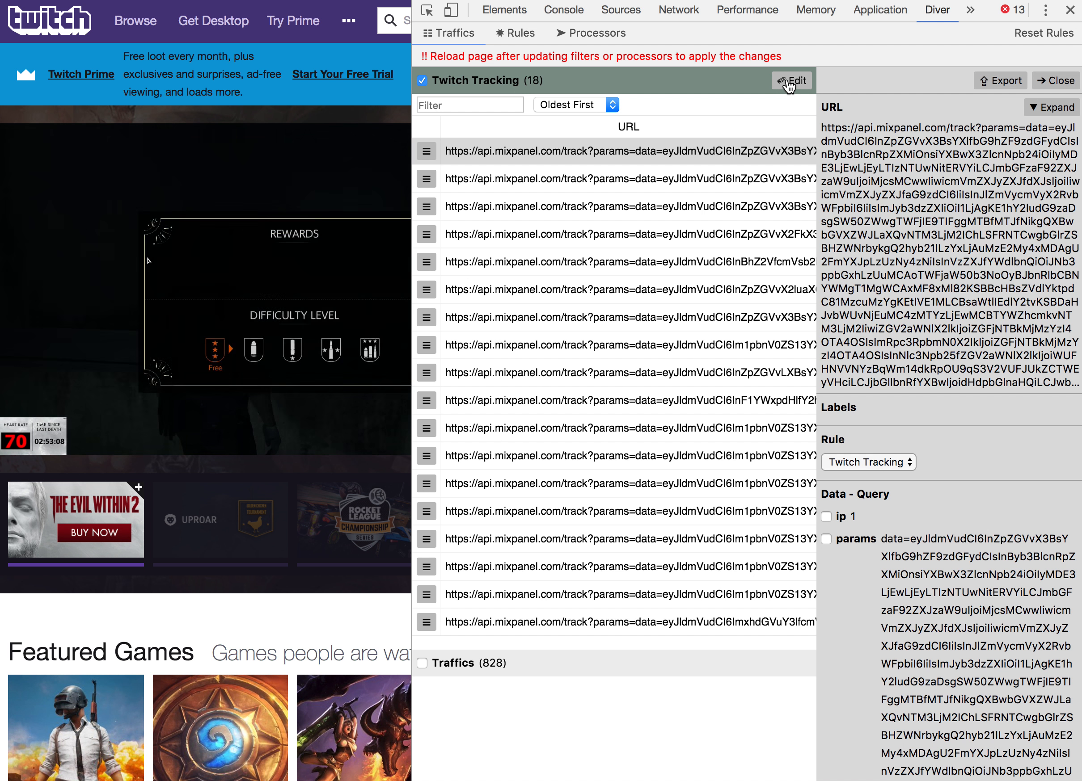
left_click(789, 80)
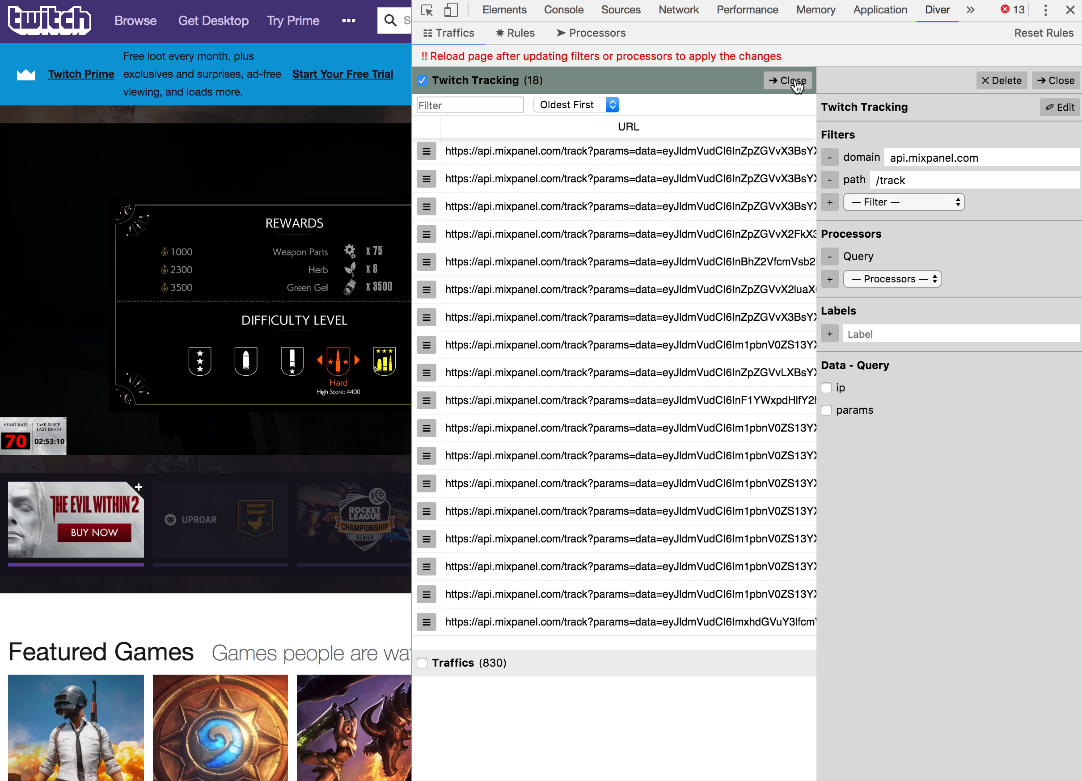
left_click(793, 81)
left_click(1073, 81)
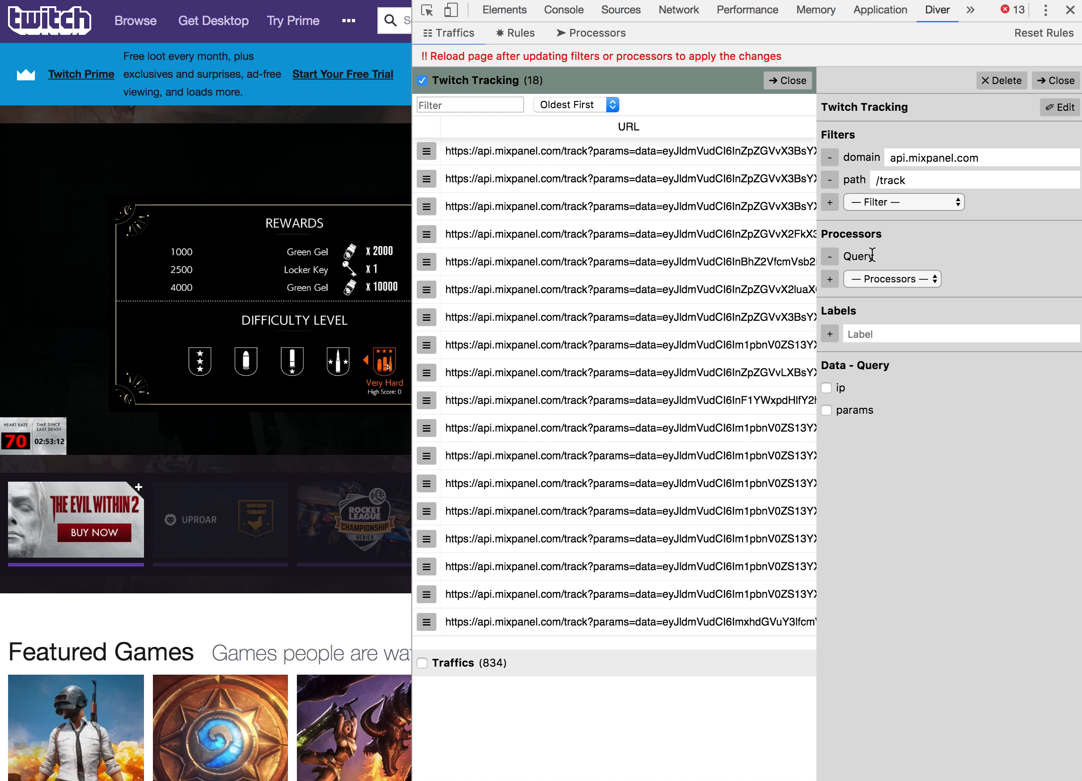
left_click(891, 280)
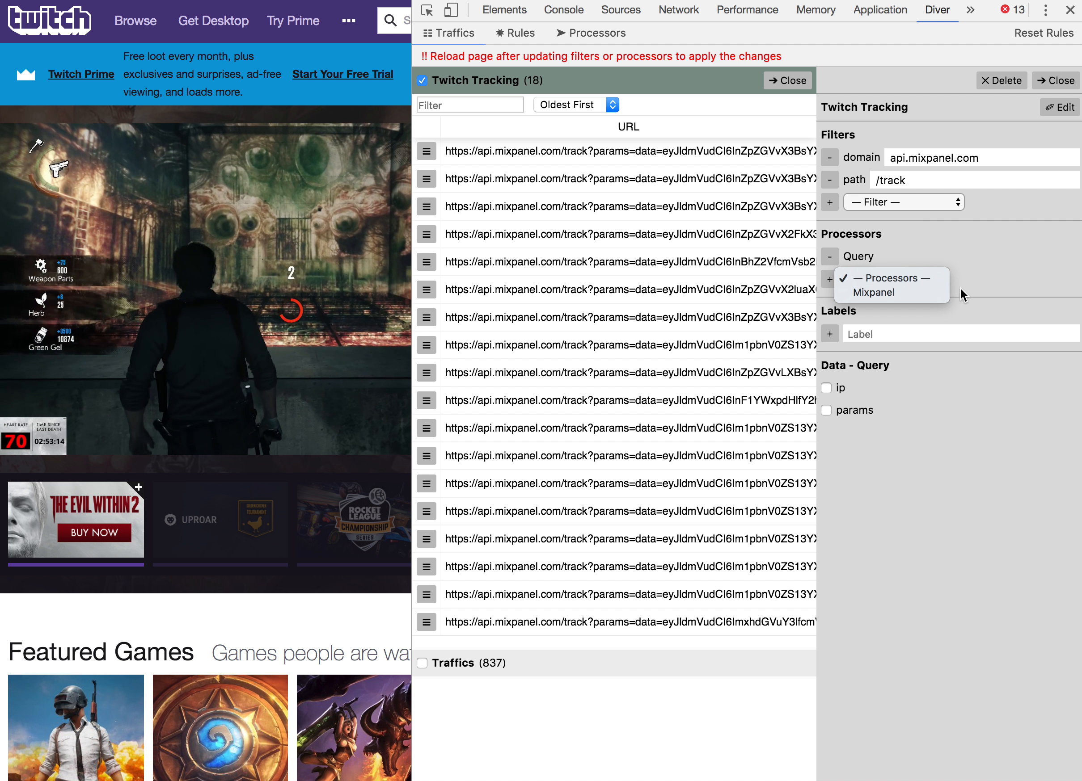
left_click(883, 292)
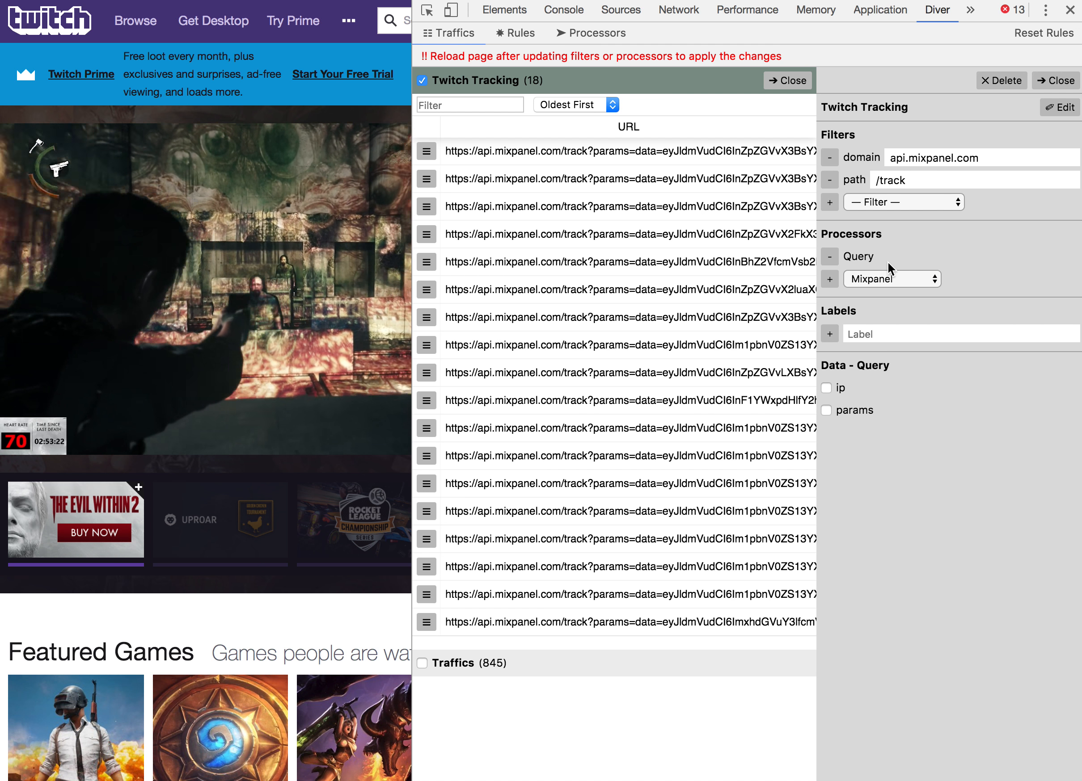
left_click(829, 279)
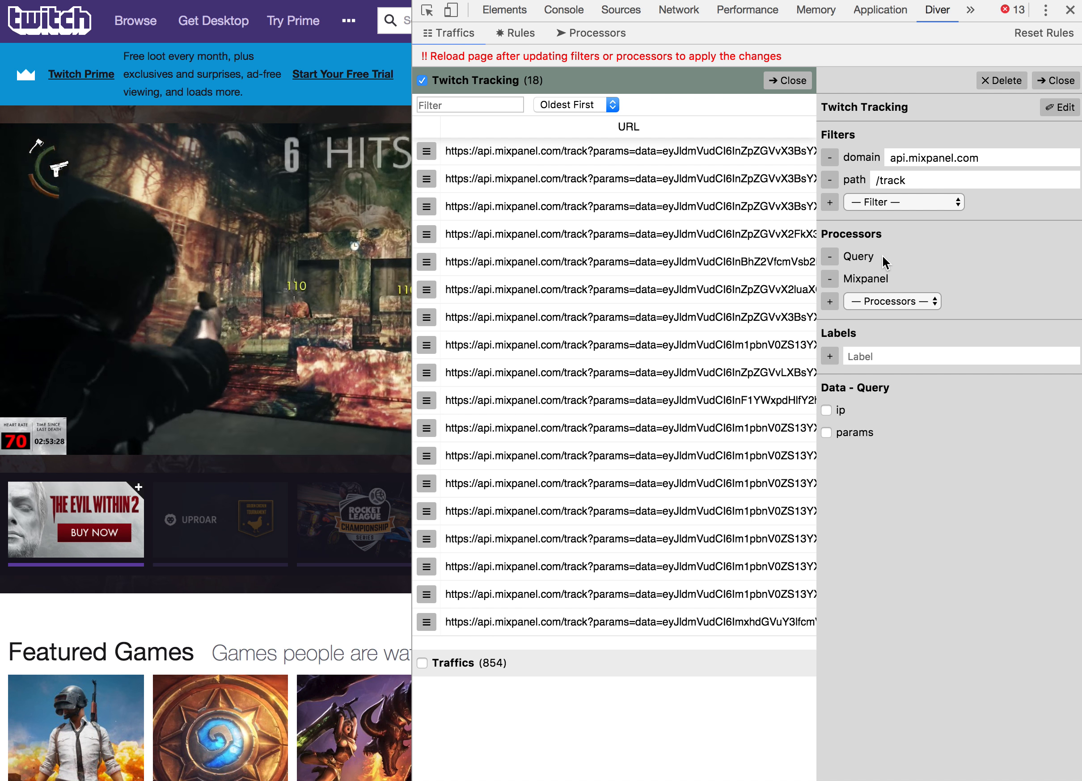
left_click(830, 258)
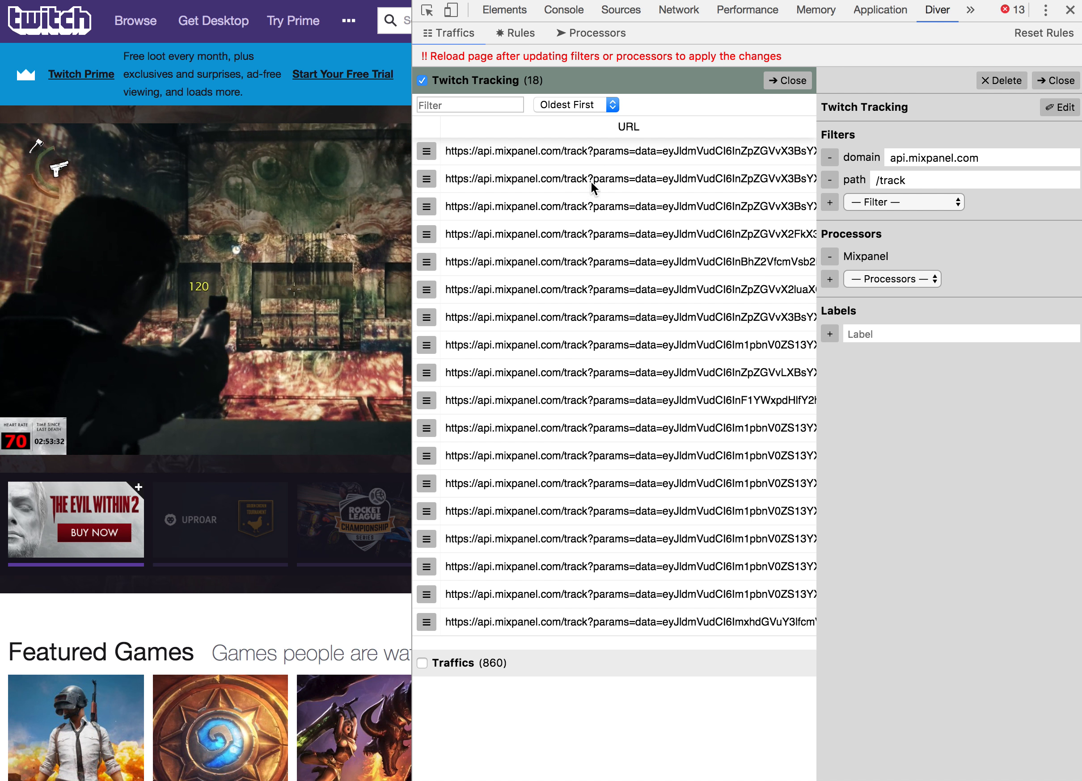
Inspect the details of the first seven Twitch Tracking requests one after another.
left_click(427, 151)
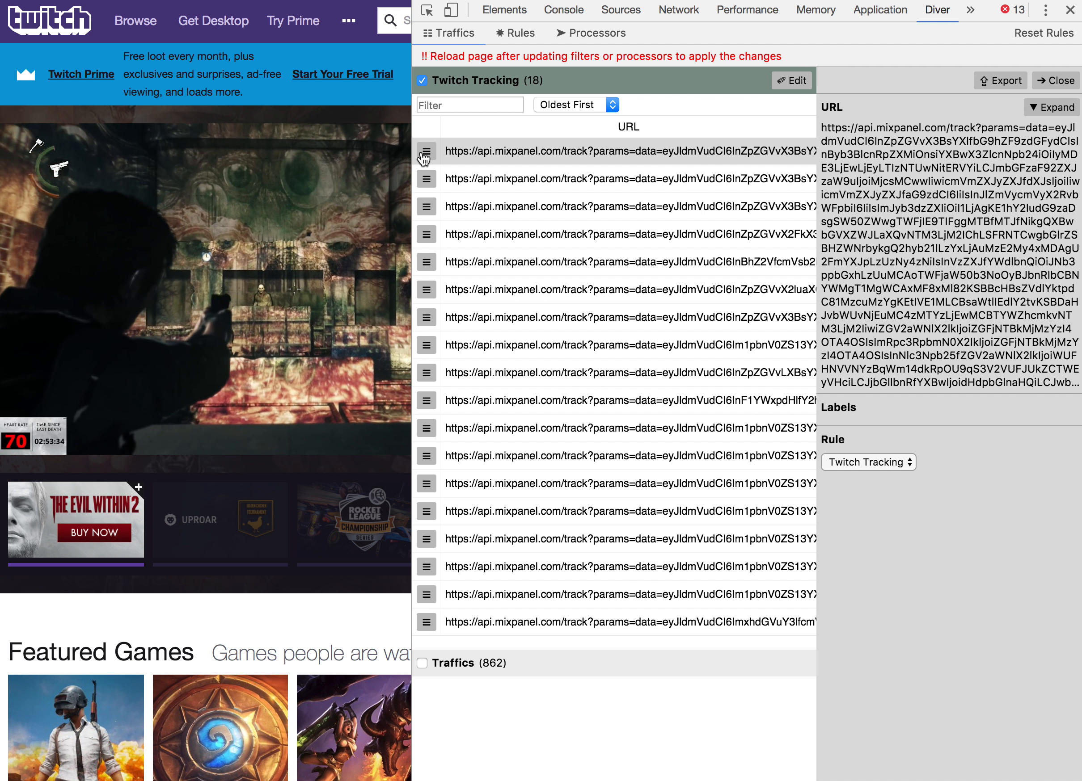
left_click(427, 181)
left_click(426, 207)
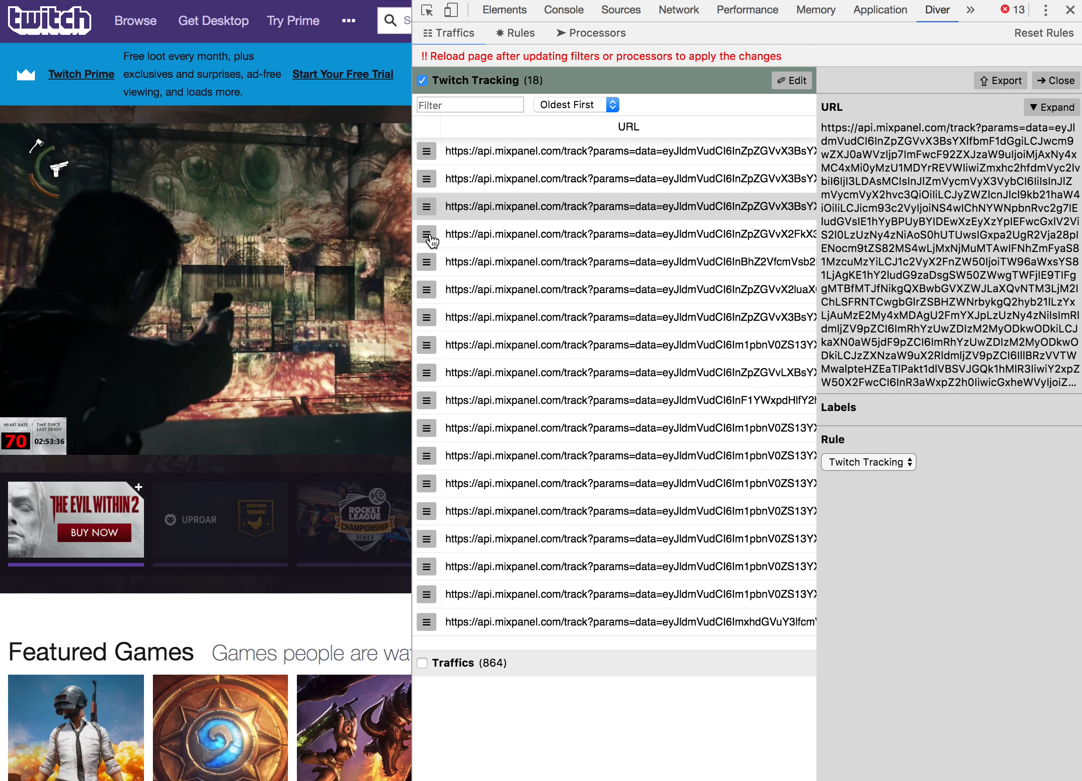
left_click(427, 234)
left_click(427, 263)
left_click(427, 290)
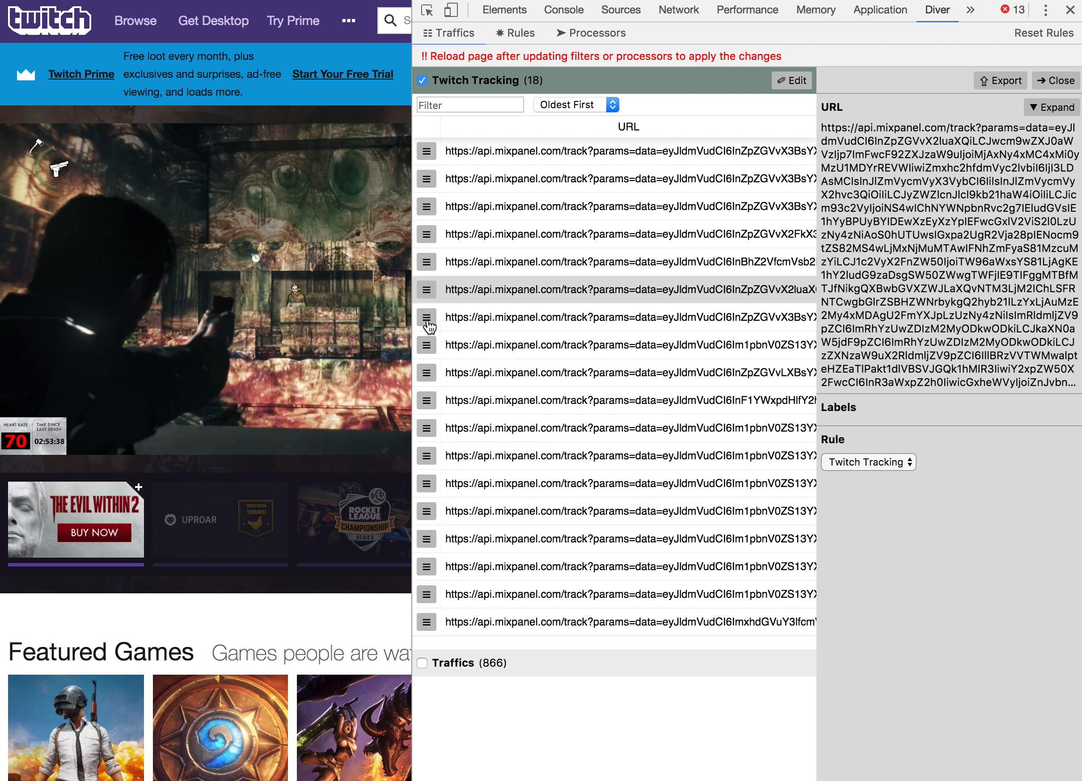
left_click(427, 318)
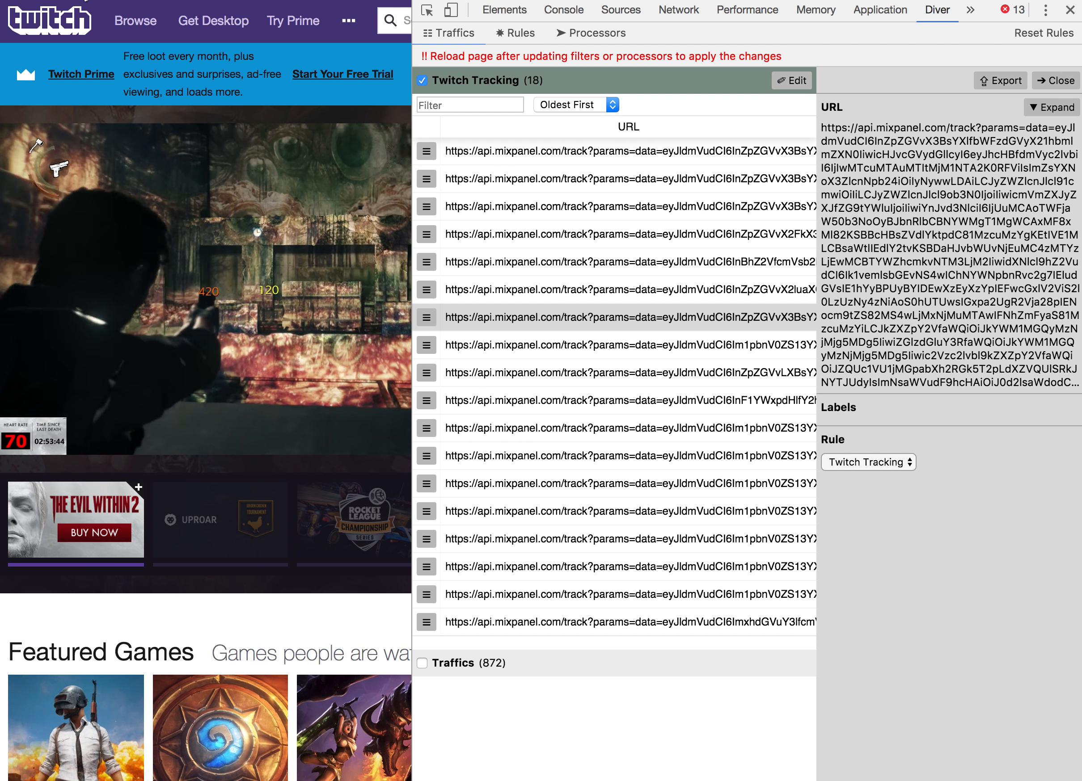
Reload the Twitch page to apply the processor change and check the Twitch Tracking rule's filters and processors.
key("super+r")
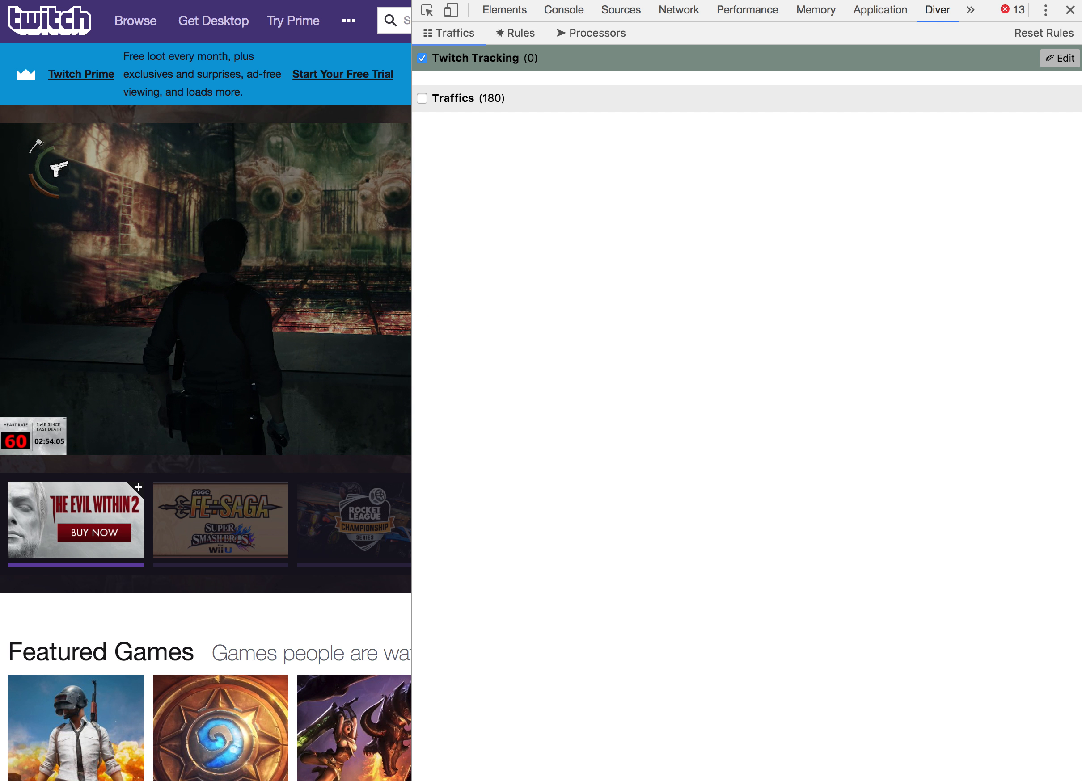
left_click(1054, 63)
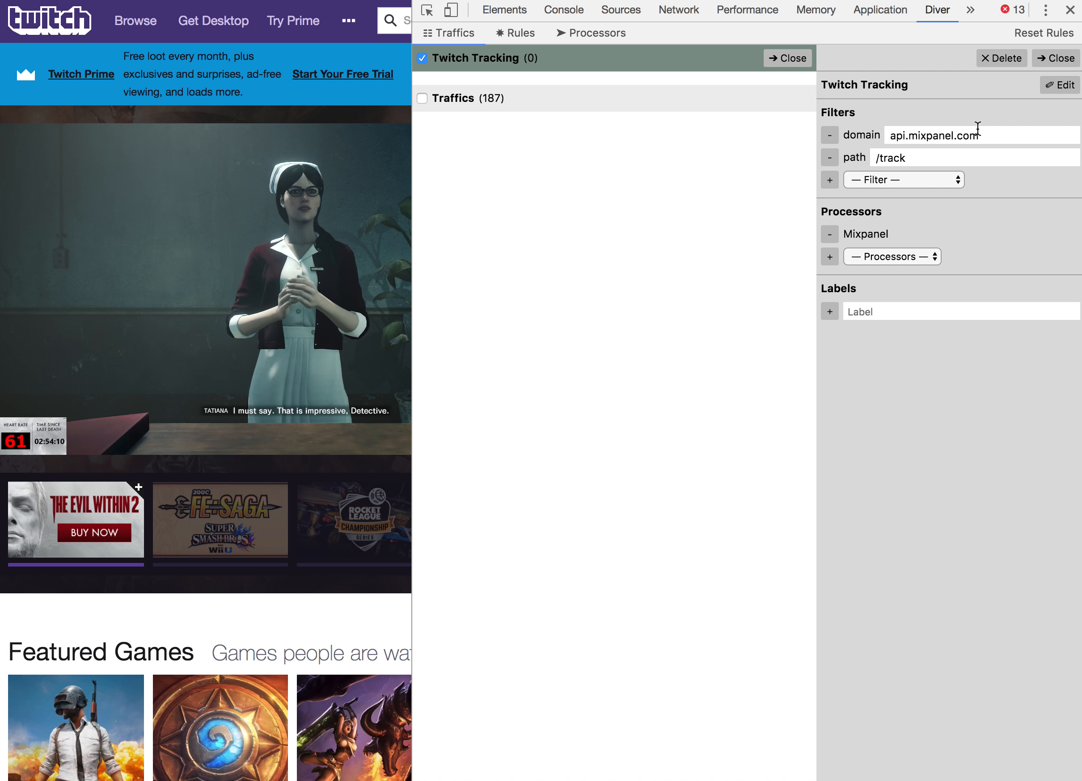
left_click(1058, 59)
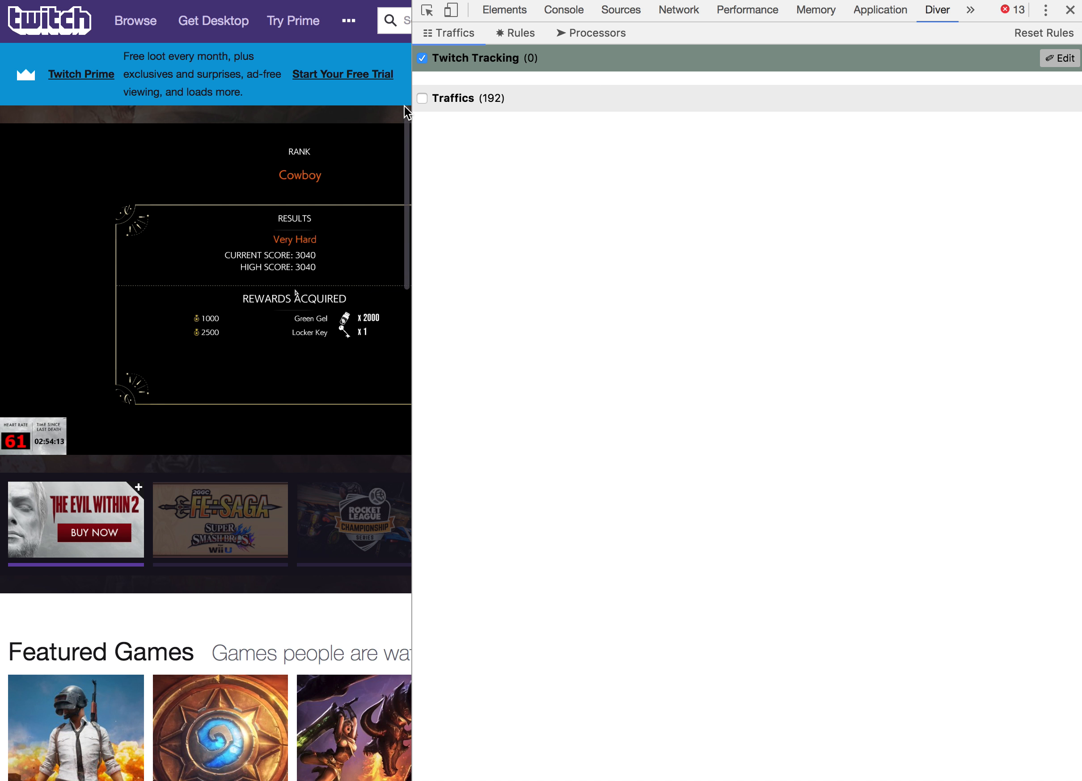
Show the full Traffics list and filter it by "mixpanel".
left_click(422, 99)
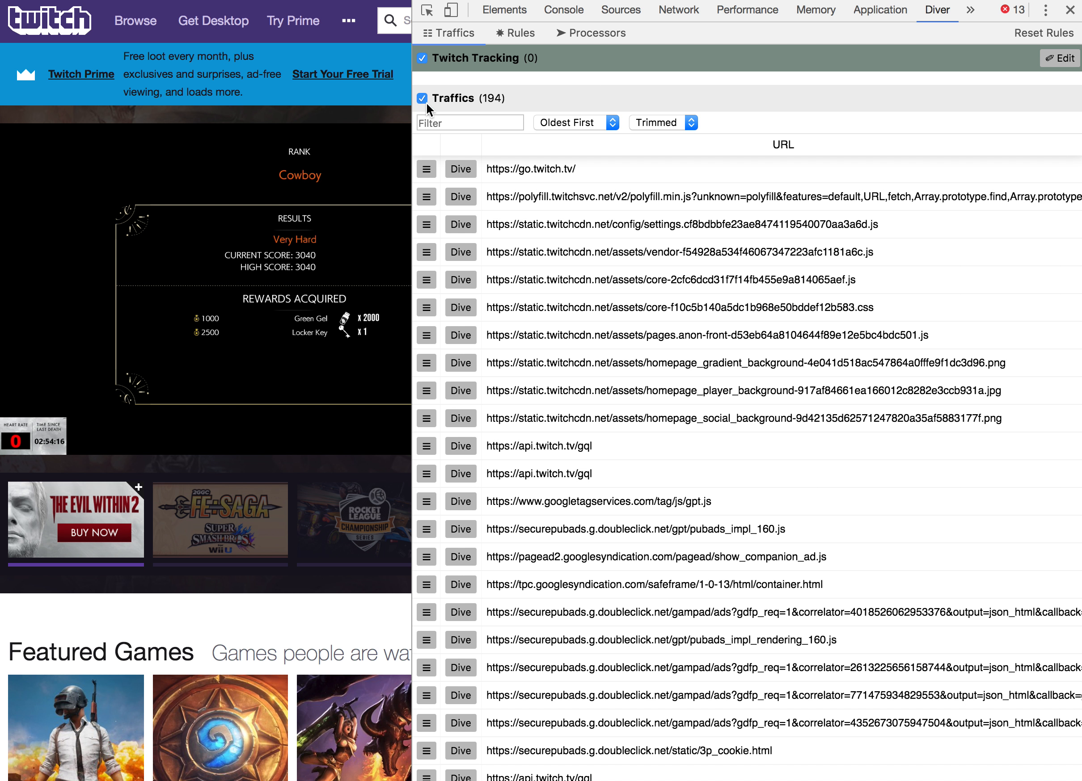
left_click(463, 122)
type("mixpanel")
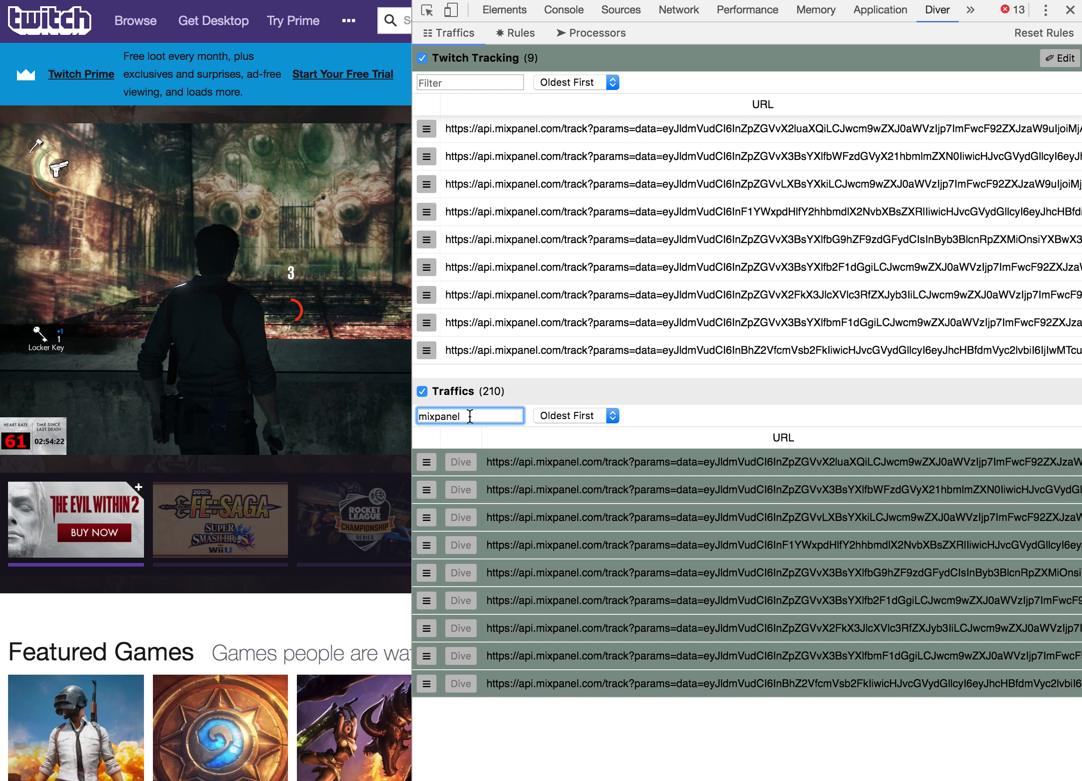
Clear the filter of the Traffics list and hide the list.
key("BackSpace")
key("BackSpace")
key("BackSpace")
key("BackSpace")
key("BackSpace")
key("BackSpace")
key("BackSpace")
key("BackSpace")
left_click(422, 391)
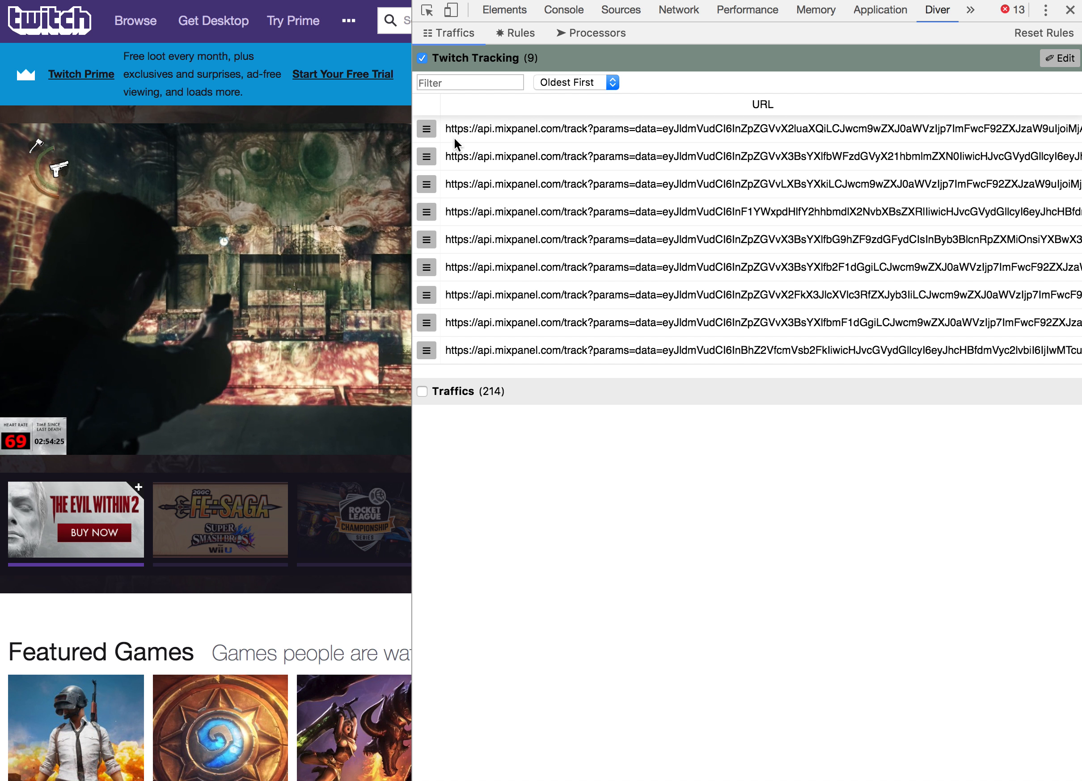
Examine the decoded Mixpanel data fields of the first Twitch Tracking request, from app_version to user_agent.
left_click(426, 128)
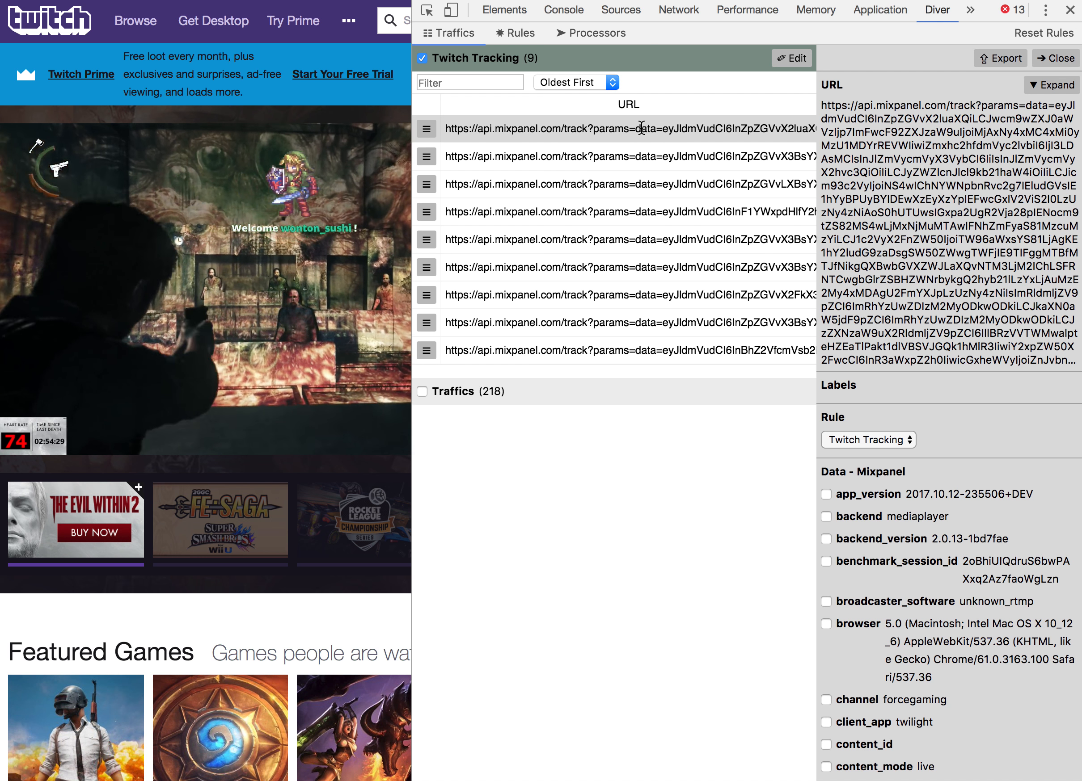
scroll(847, 246, "down", 10)
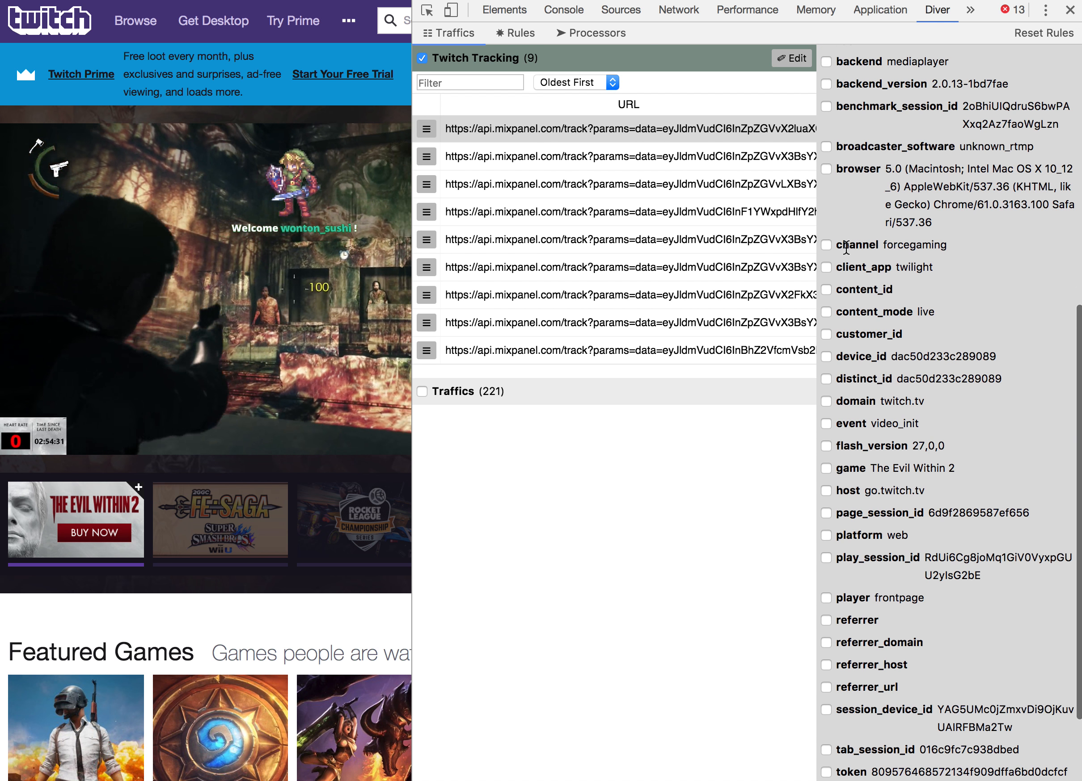
scroll(847, 247, "up", 10)
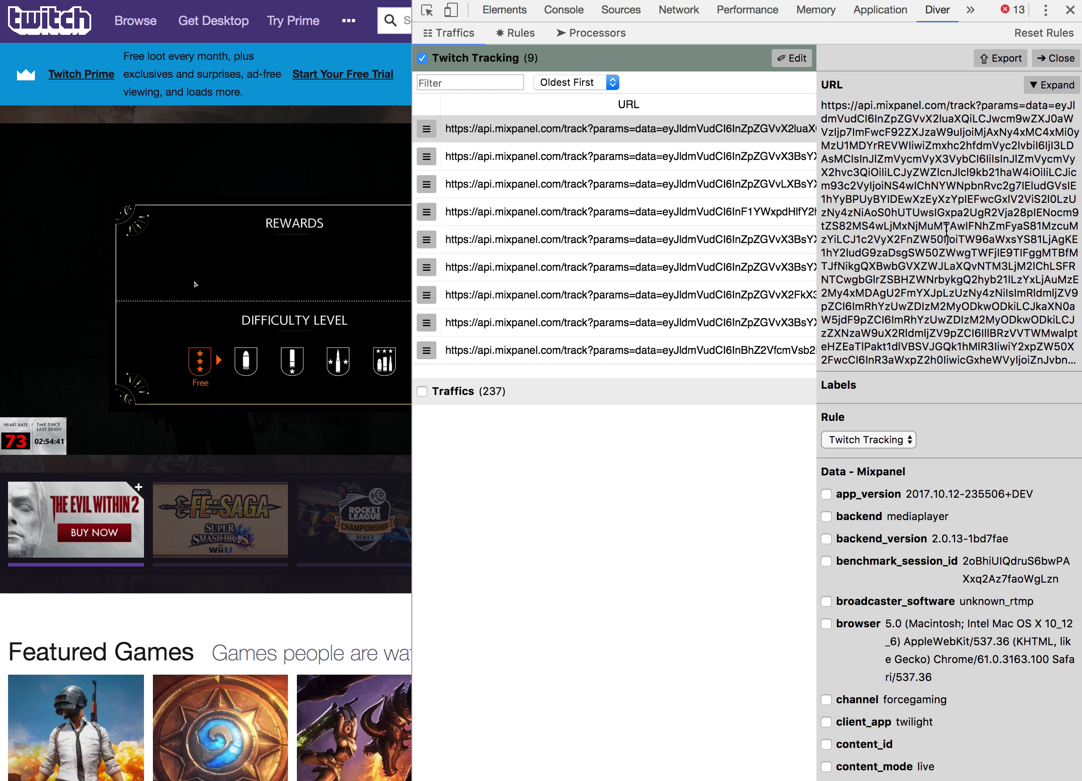
scroll(887, 507, "down", 5)
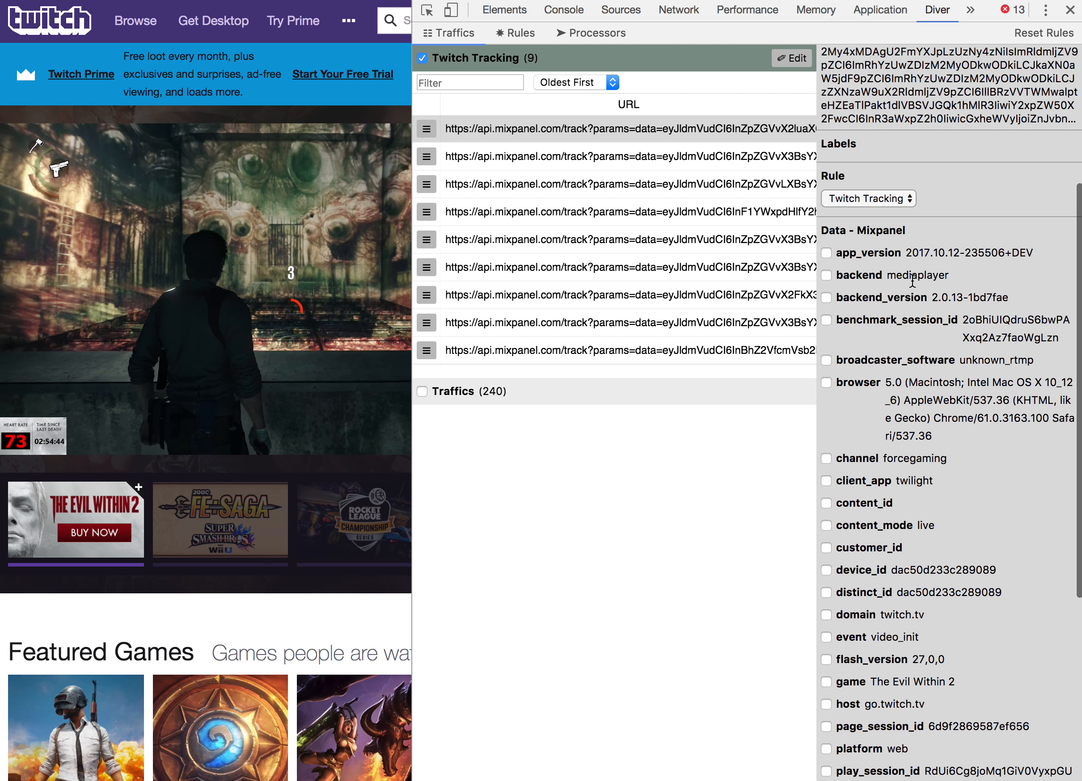
scroll(927, 616, "down", 7)
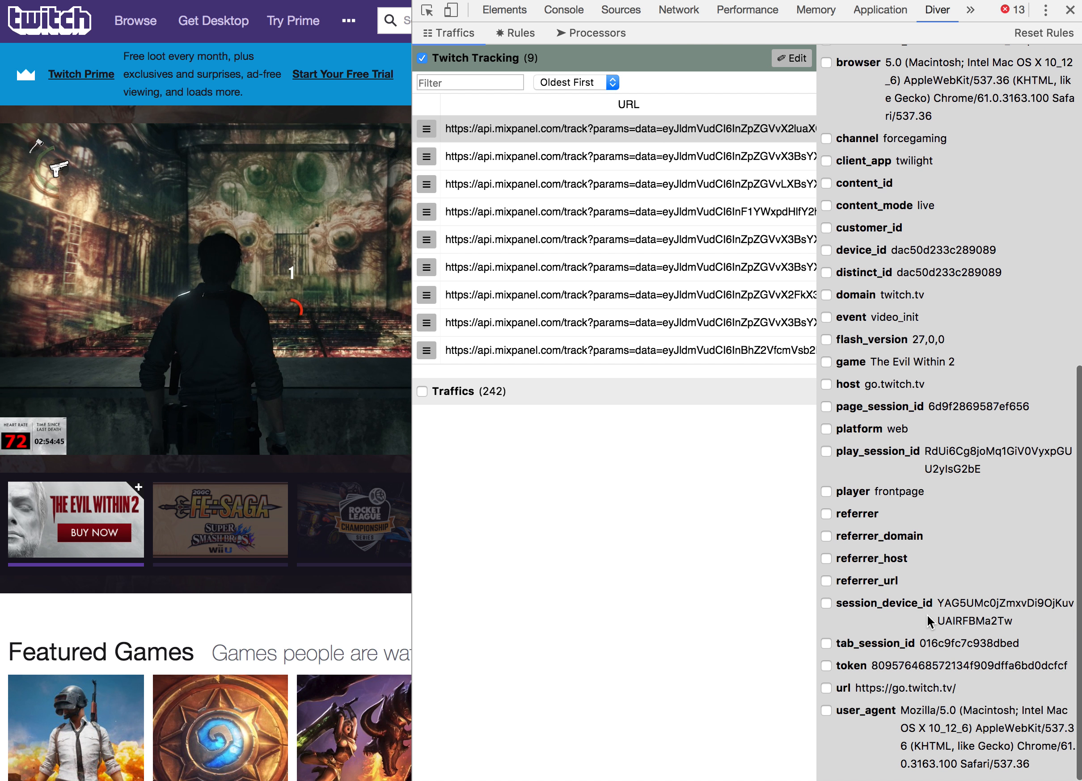
scroll(927, 615, "up", 4)
scroll(927, 615, "up", 8)
scroll(927, 613, "down", 10)
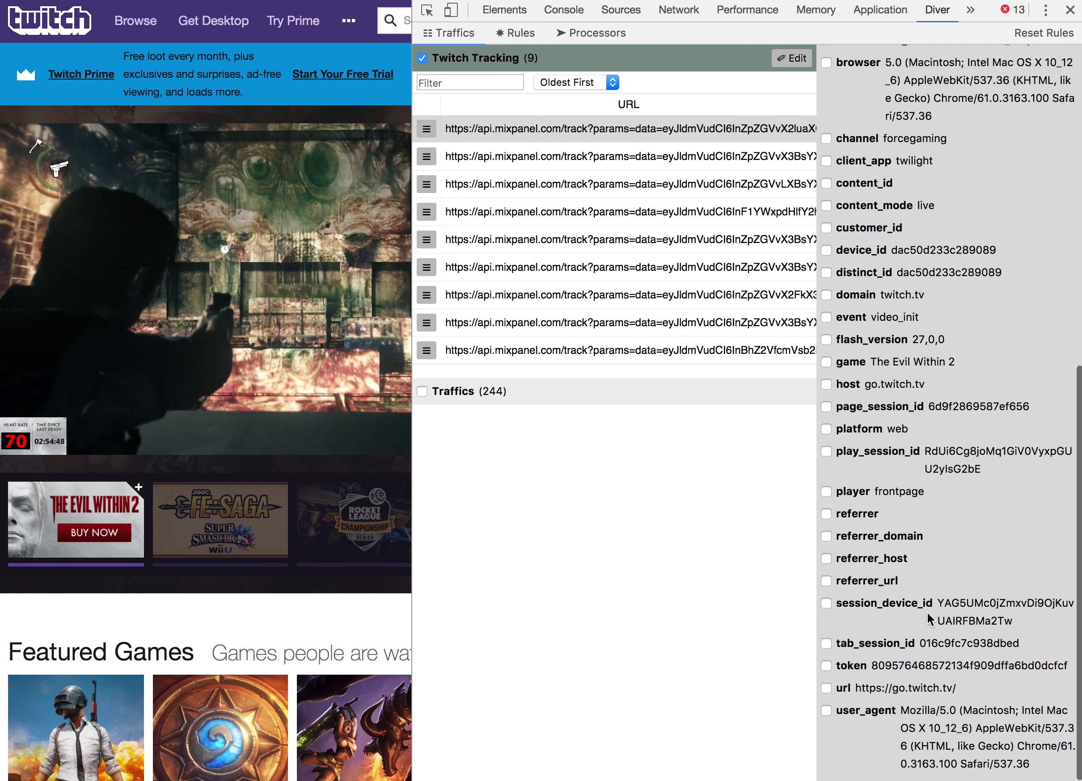
scroll(924, 604, "up", 8)
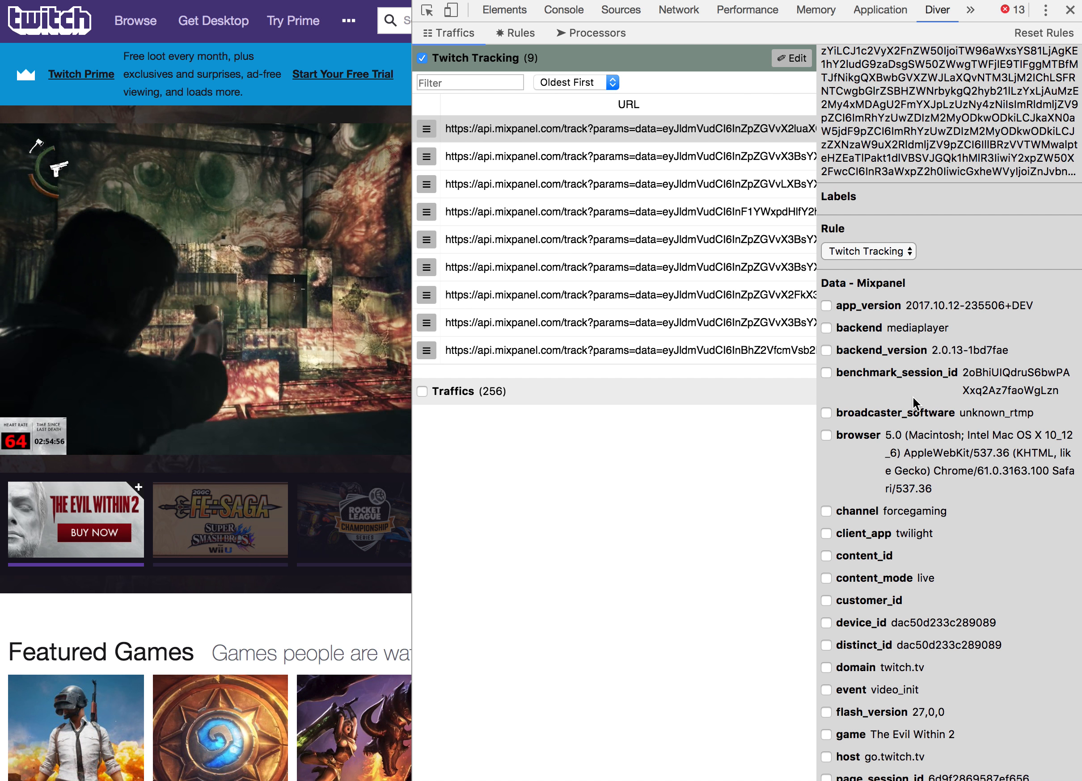
Select the event, channel and player fields of the Mixpanel data and show the Twitch Tracking list in the Data view.
scroll(913, 397, "down", 3)
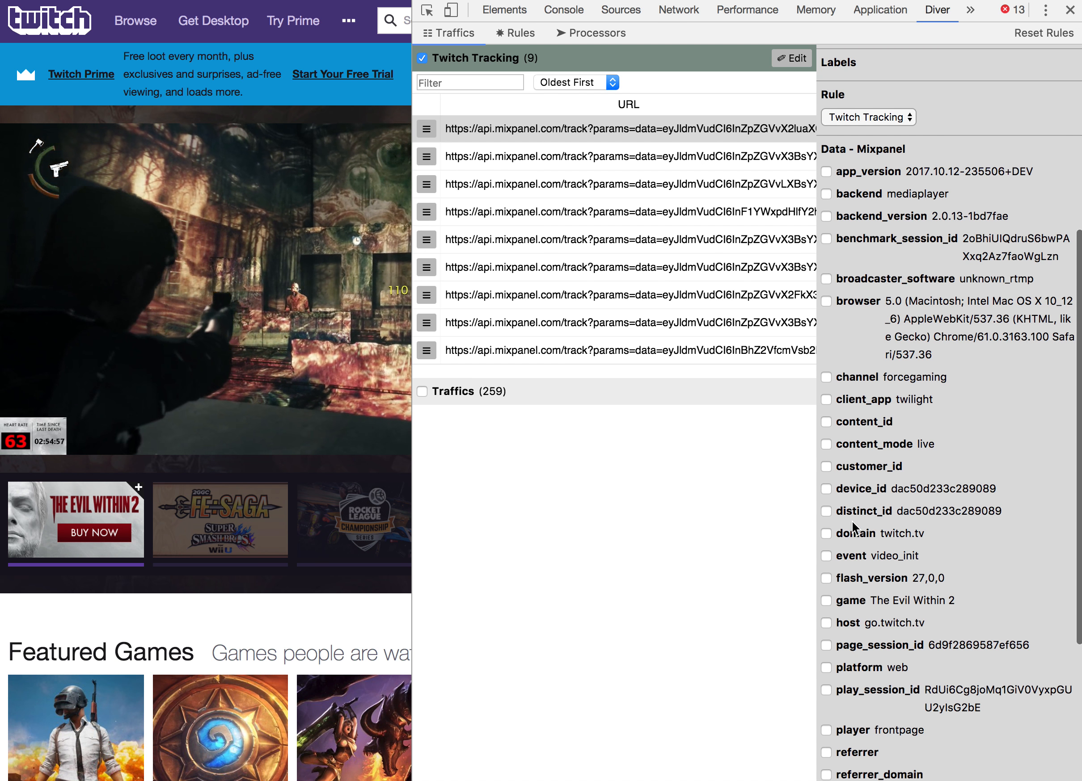
left_click(824, 559)
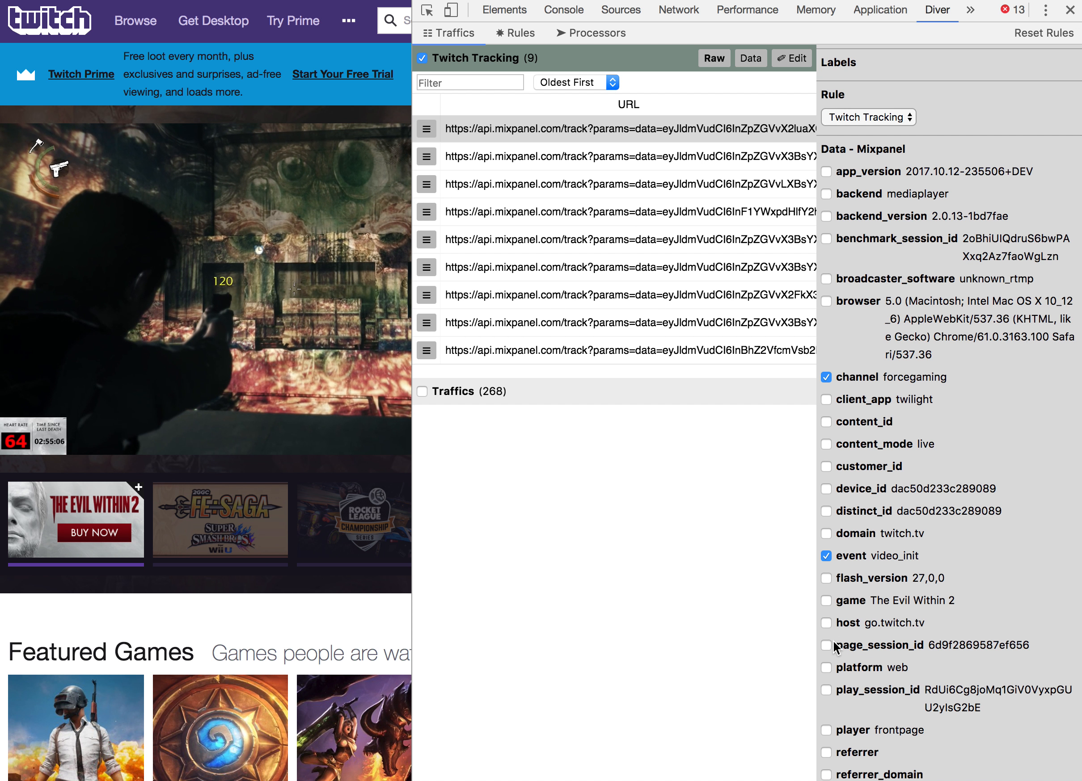
scroll(825, 717, "down", 2)
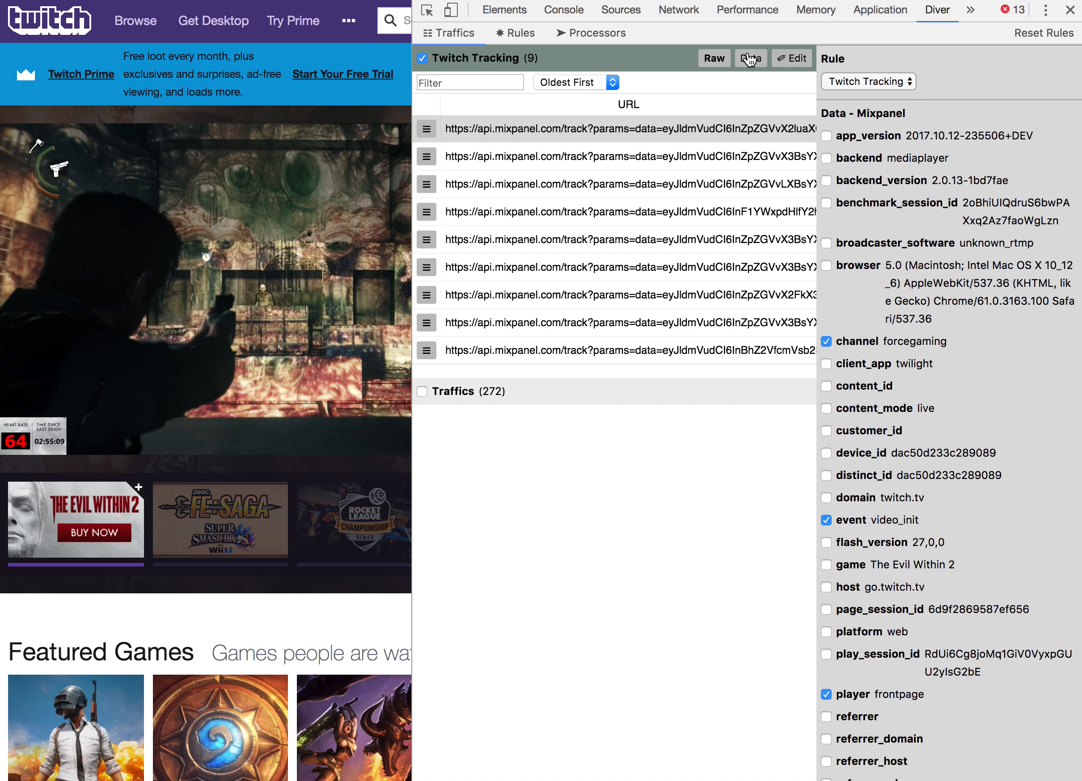
left_click(749, 58)
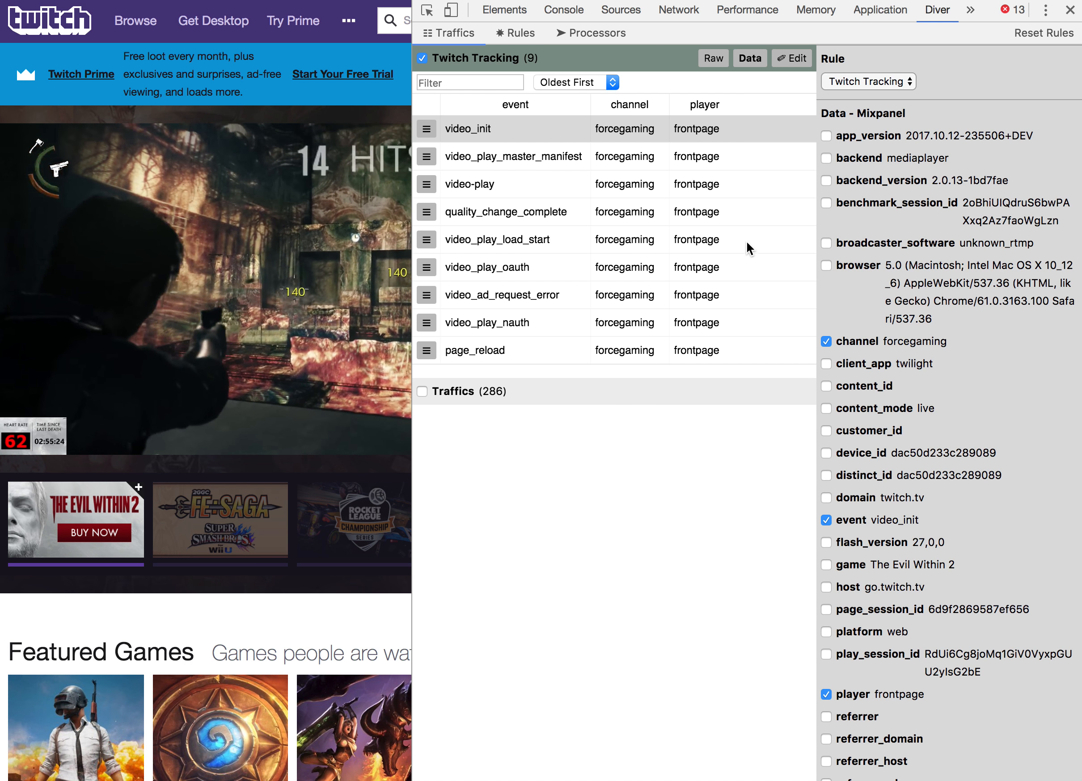
Switch to GitHub to examine the request, response and timings in api.mixpanel.com-161.json, and return to the first request's Mixpanel data in Diver.
scroll(916, 213, "up", 8)
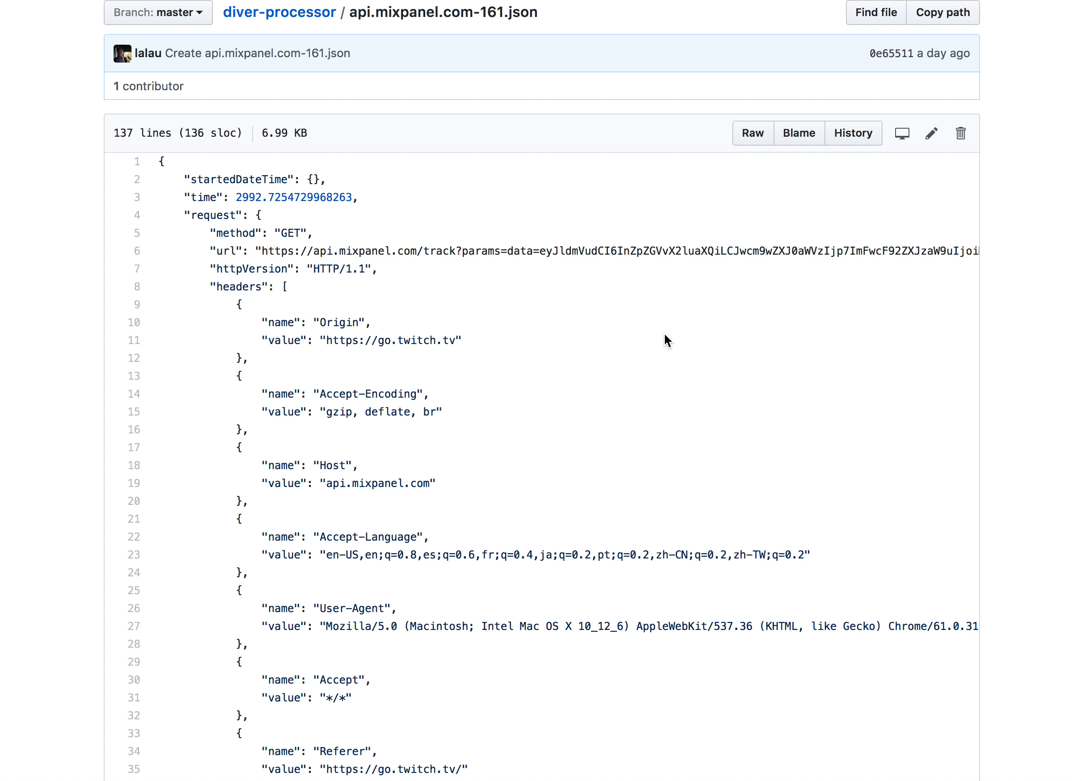
scroll(664, 334, "down", 3)
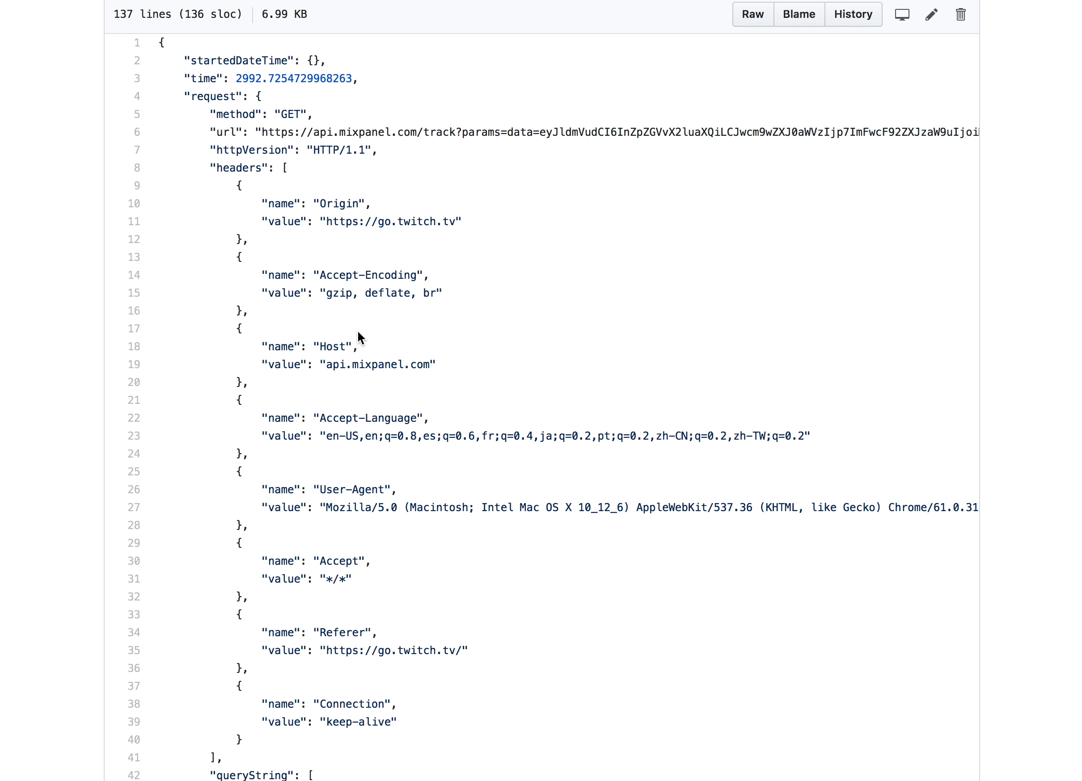
scroll(365, 332, "down", 15)
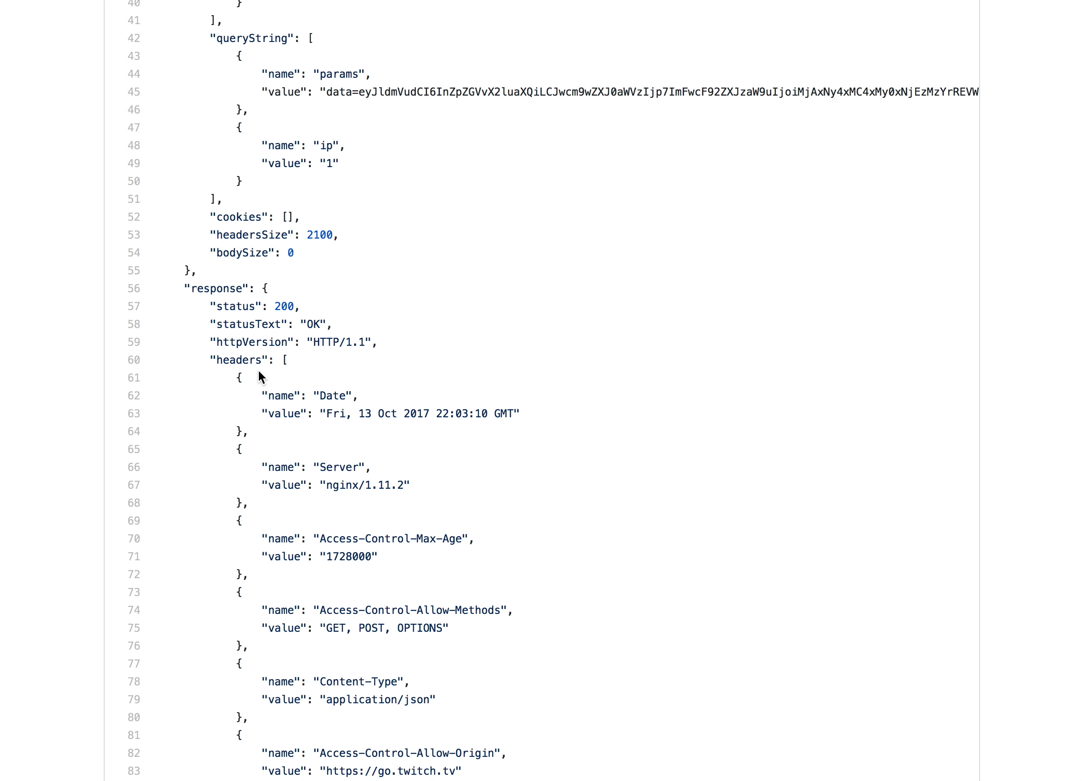
scroll(329, 352, "down", 15)
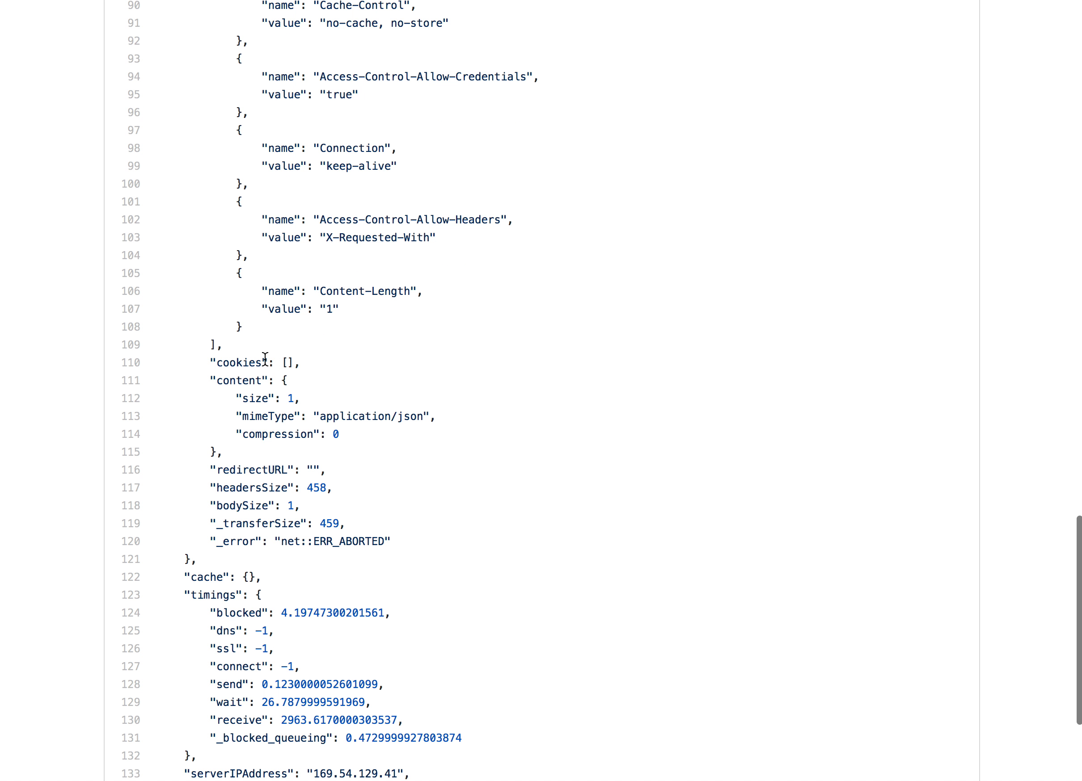
scroll(265, 359, "down", 3)
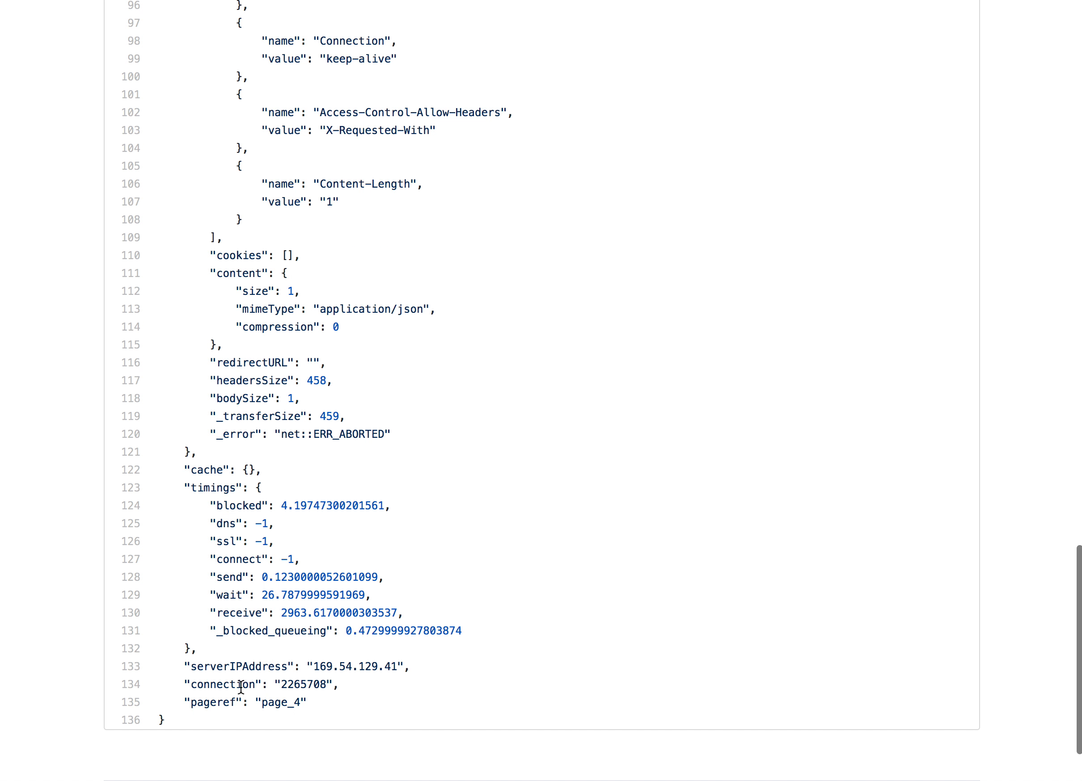
scroll(370, 480, "up", 20)
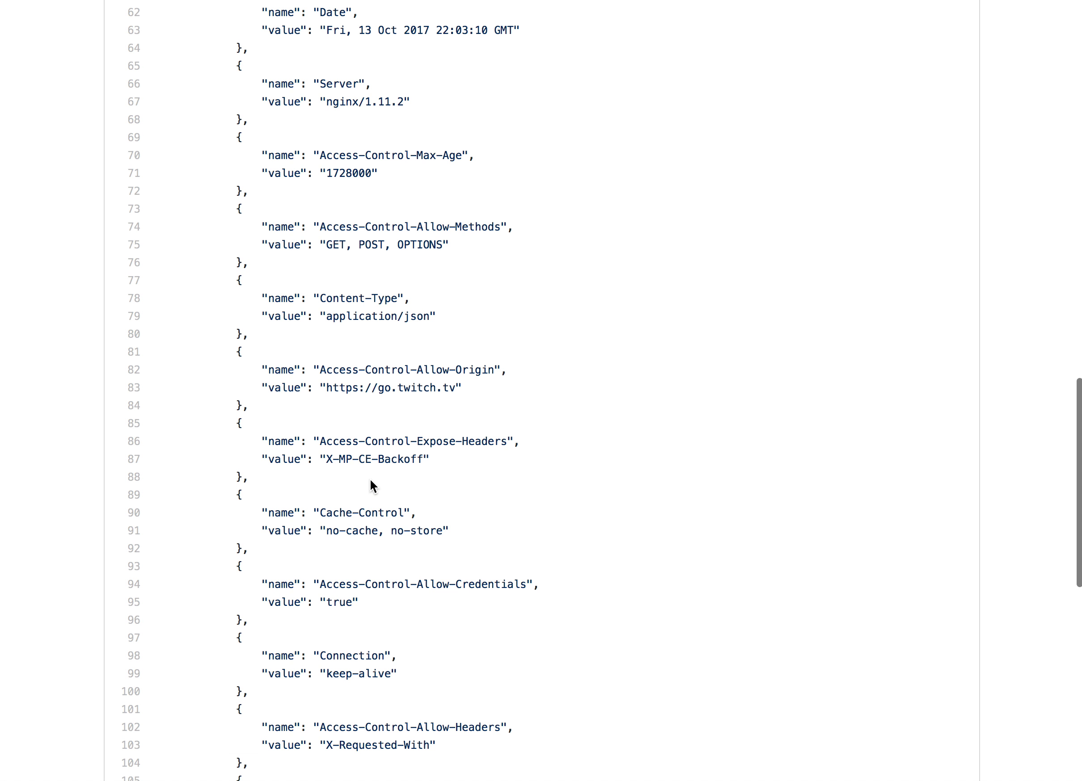
scroll(370, 480, "up", 5)
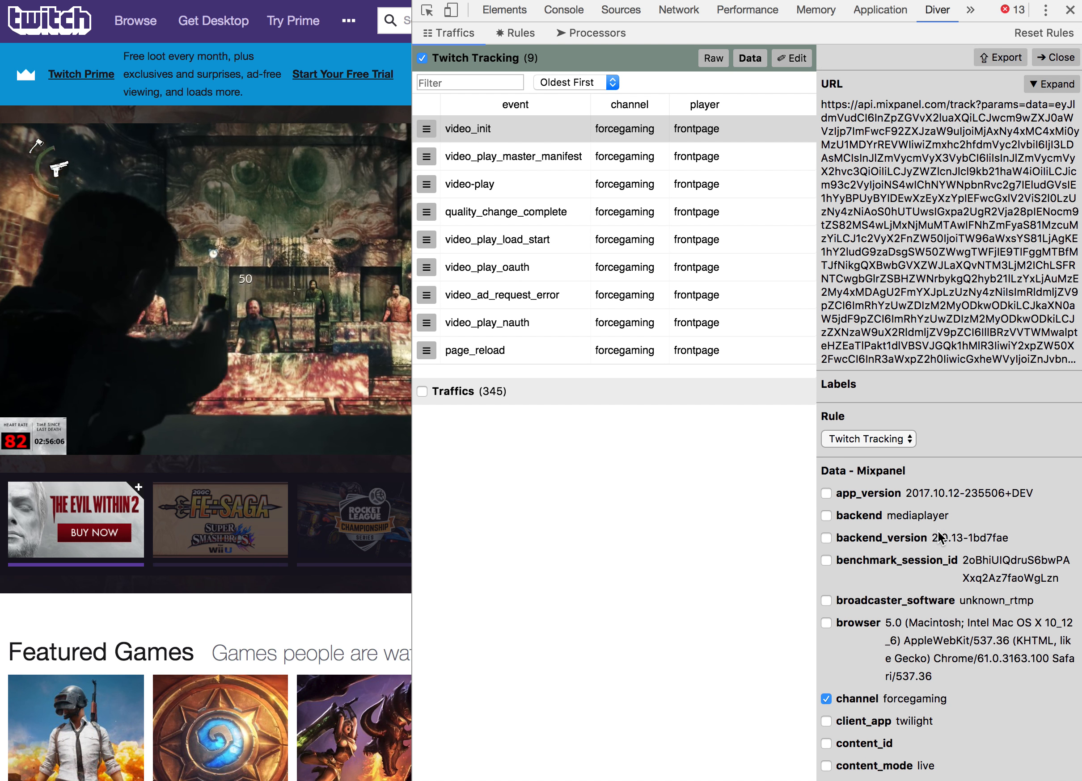
scroll(943, 534, "down", 3)
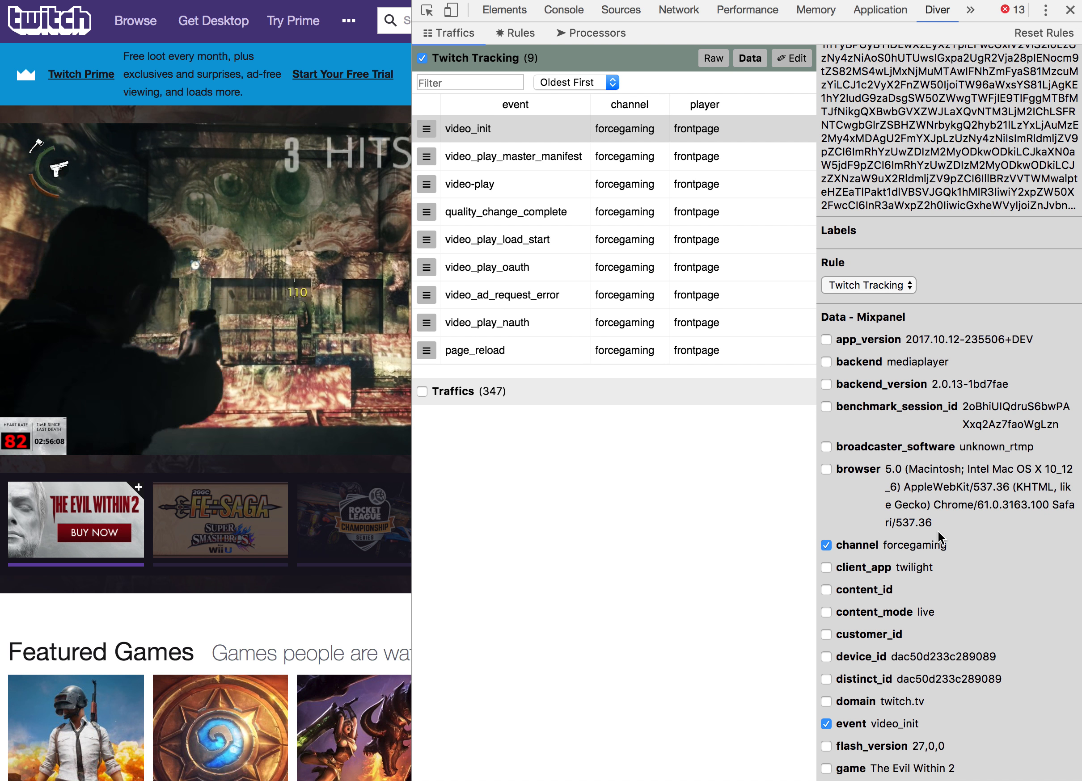